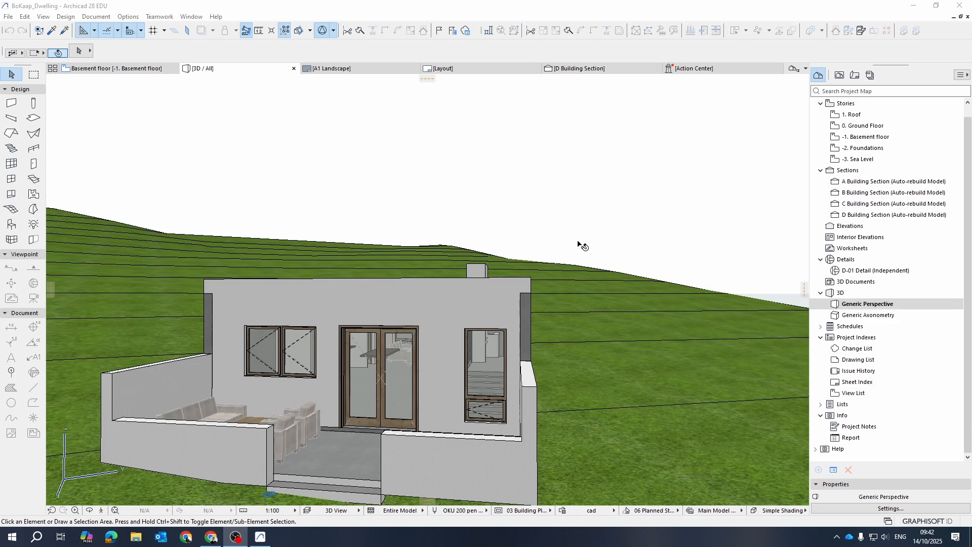
drag(579, 244, 613, 317)
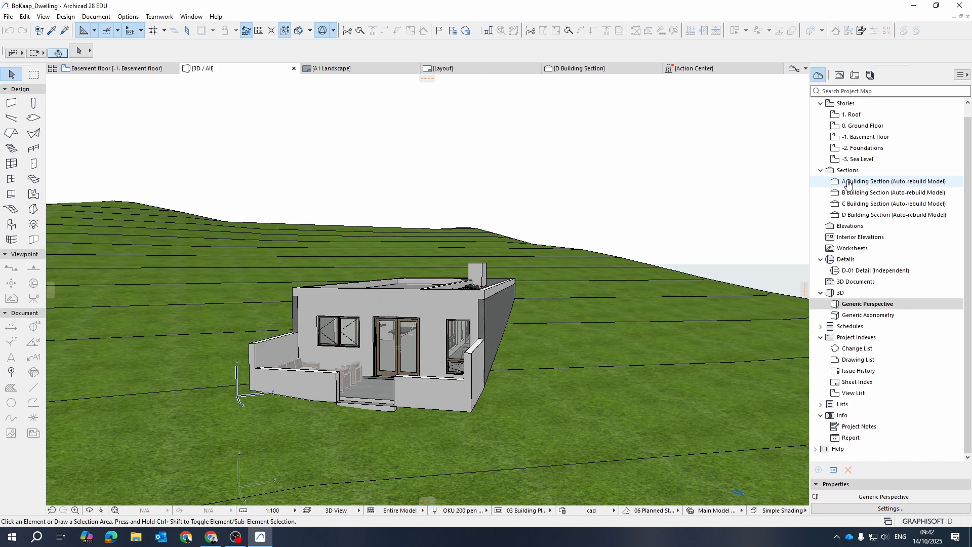
scroll(445, 310, up, 2)
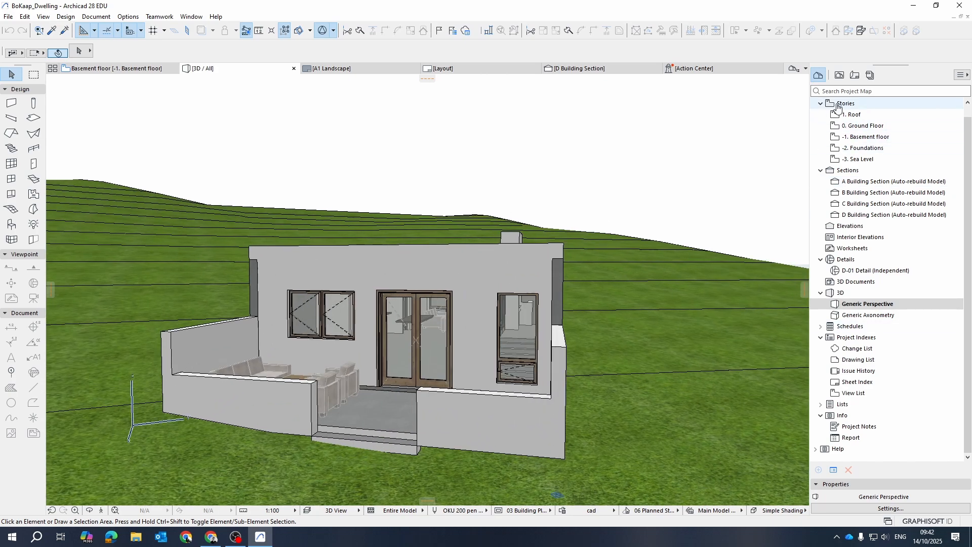
click(894, 511)
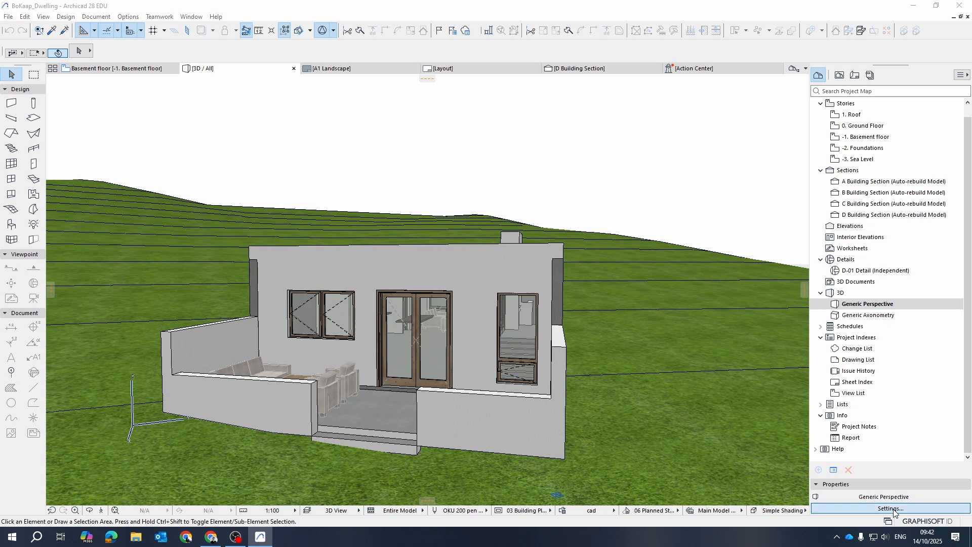
click(646, 105)
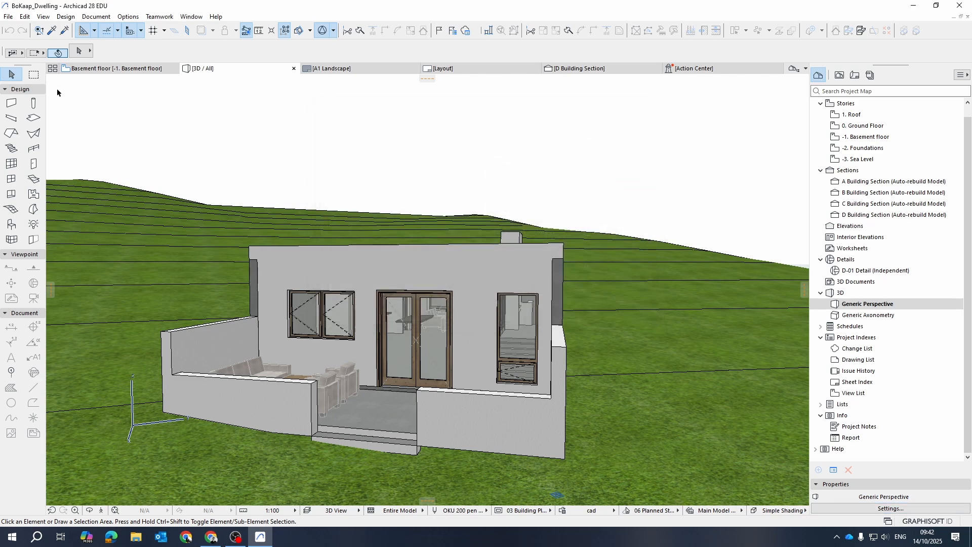
Step: Open Story Settings and review the Foundations, Basement floor, Ground Floor and Roof entries, then accept the dialog
click(135, 17)
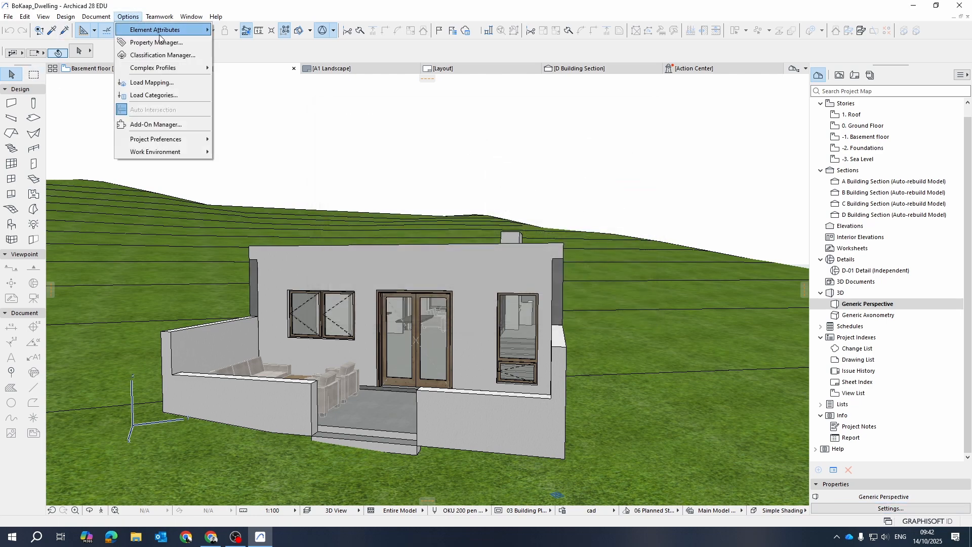
mouse_move(96, 16)
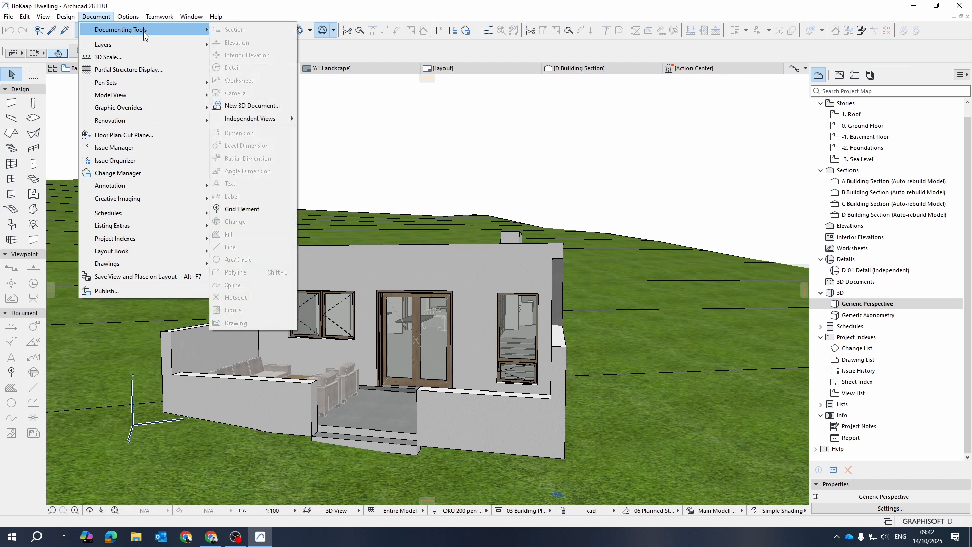
mouse_move(142, 84)
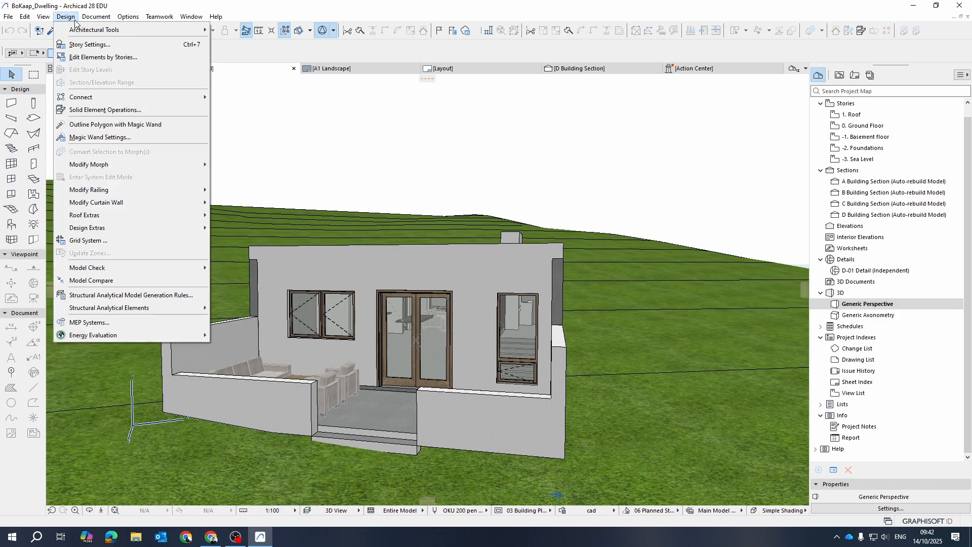
click(90, 44)
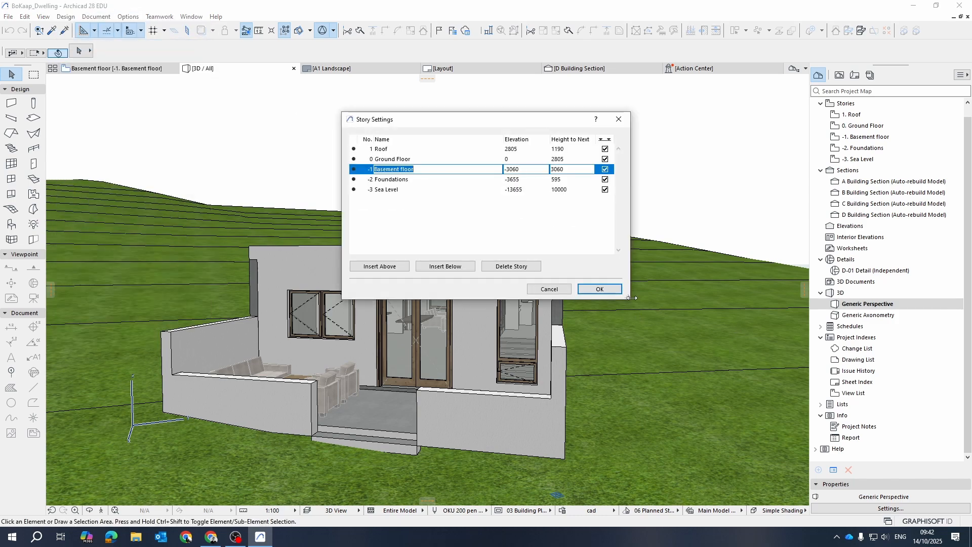
drag(628, 298, 681, 407)
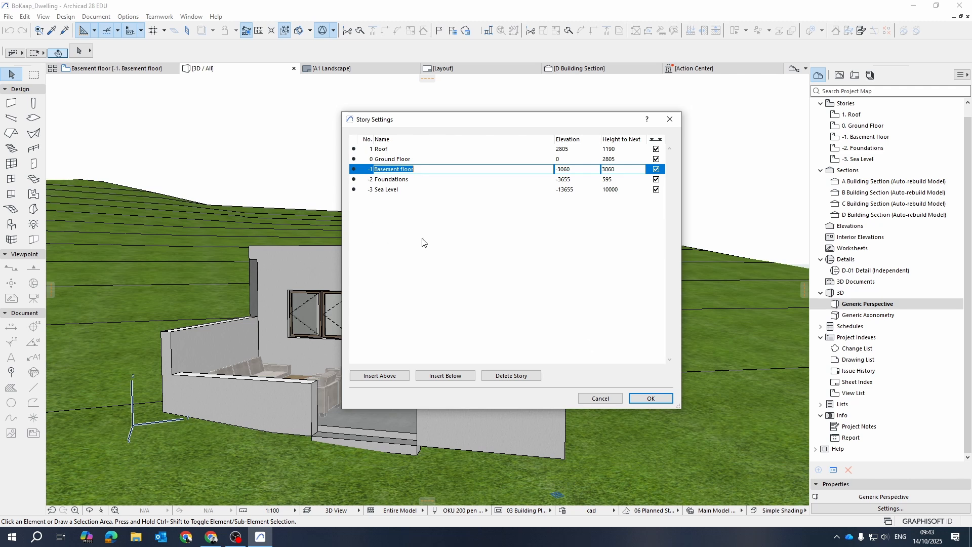
click(394, 180)
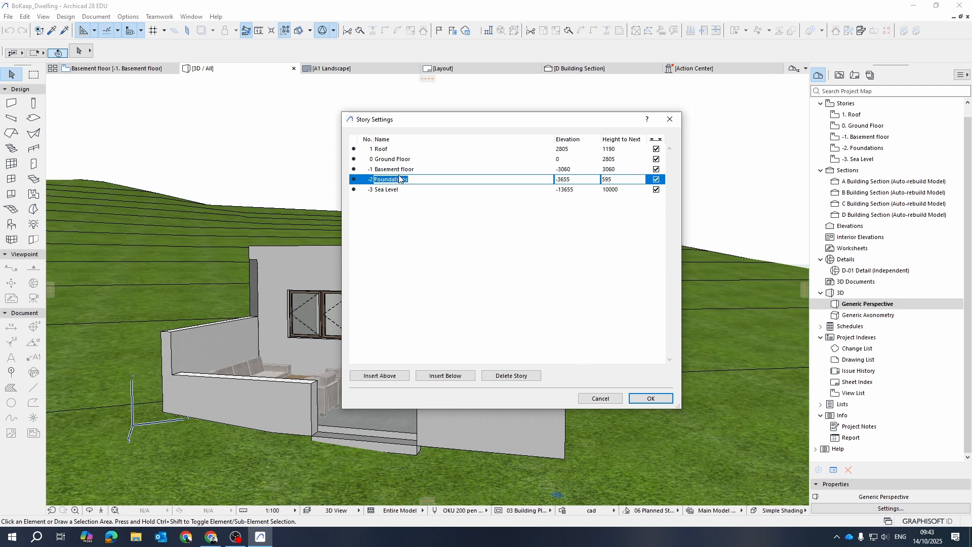
click(406, 170)
click(400, 160)
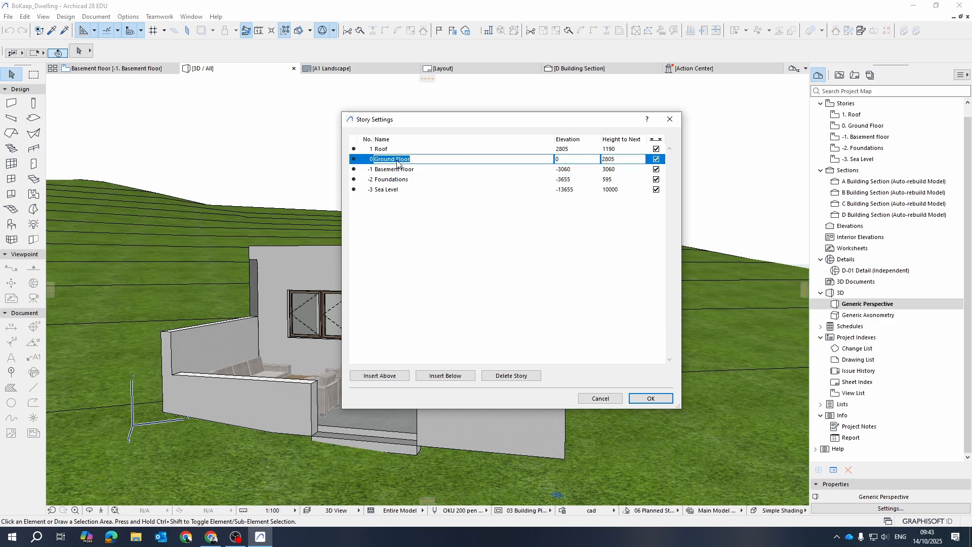
click(385, 149)
click(653, 400)
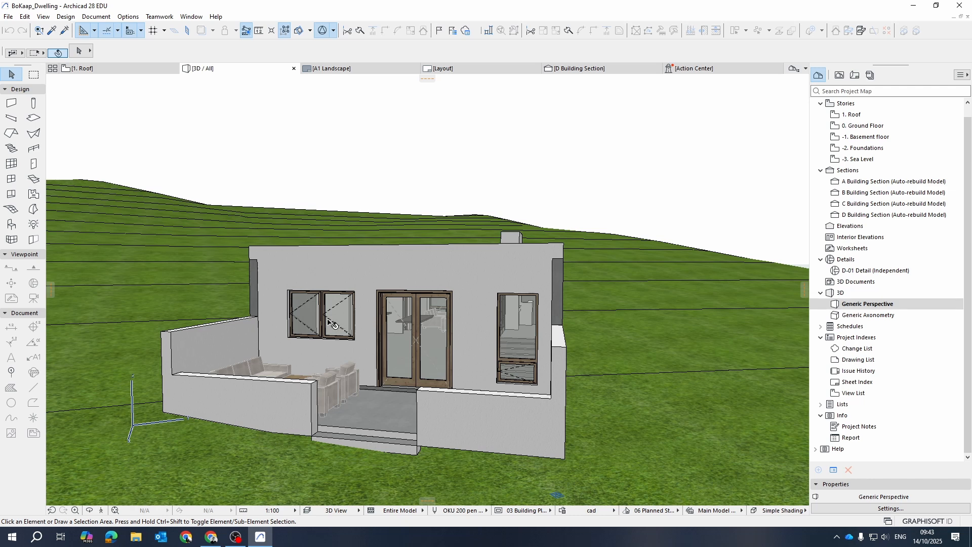
Step: Select the house's front wall in the 3D view, check its top link story options, and deselect it
click(260, 297)
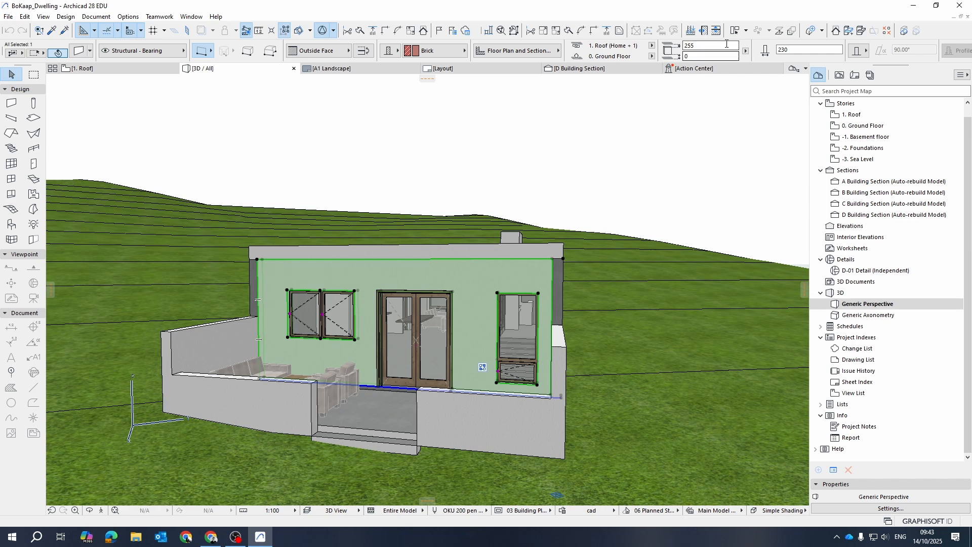
click(652, 46)
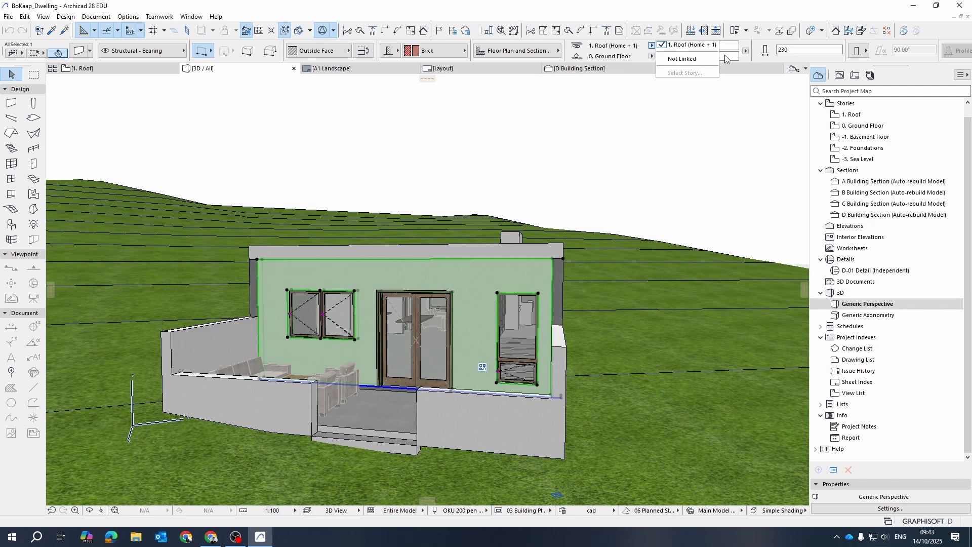
click(748, 45)
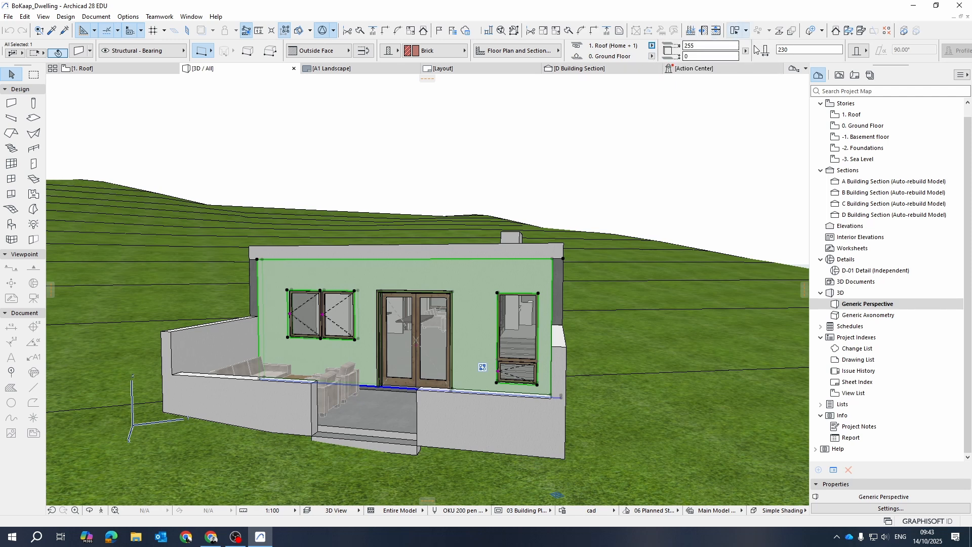
click(567, 171)
Step: Open the A Building Section and fit the whole house in view
scroll(521, 276, down, 3)
scroll(521, 276, up, 4)
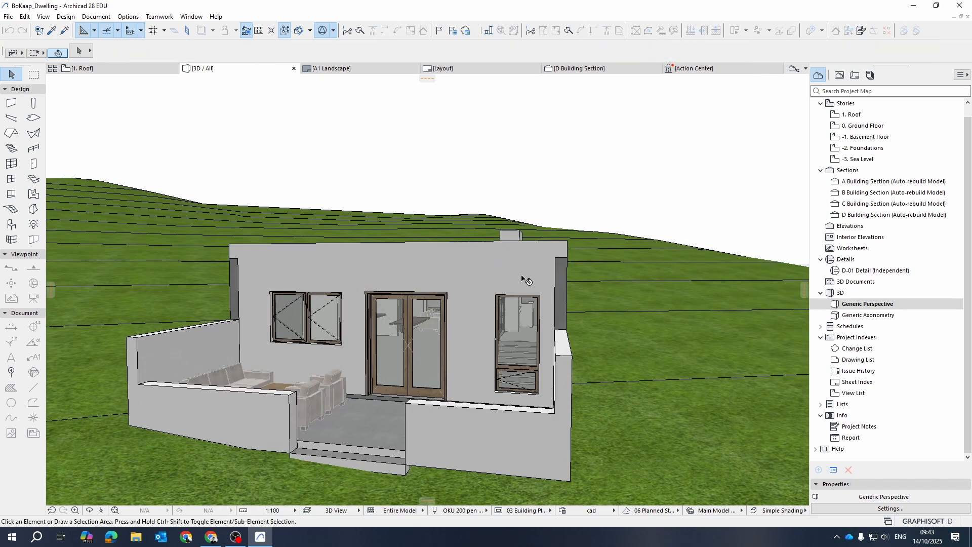
mouse_move(522, 276)
scroll(909, 113, up, 1)
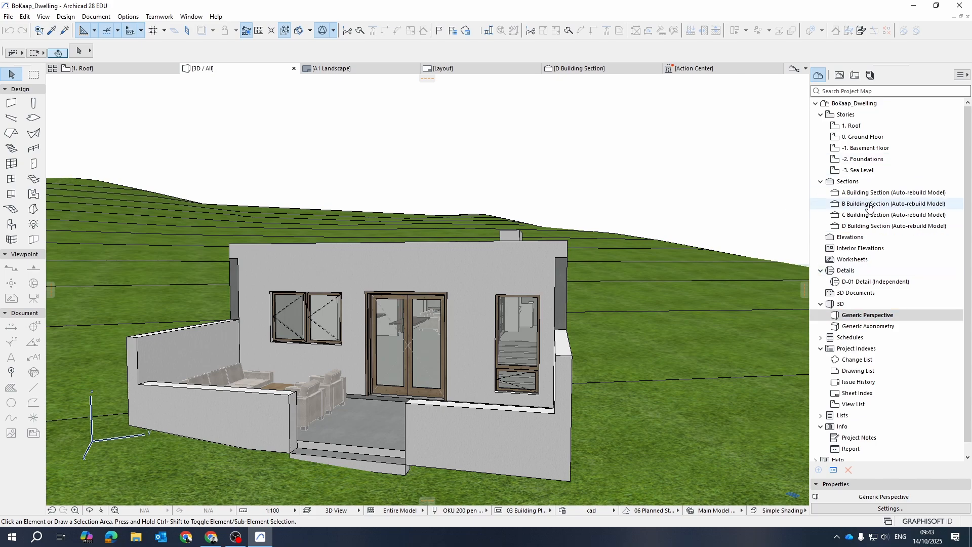
click(887, 197)
double_click(887, 197)
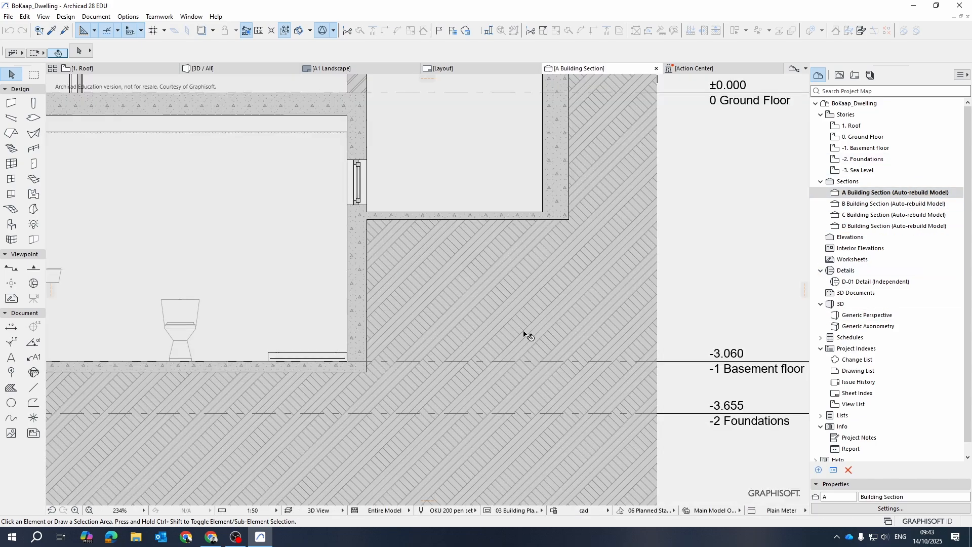
scroll(598, 294, down, 8)
scroll(446, 219, up, 1)
scroll(447, 219, up, 4)
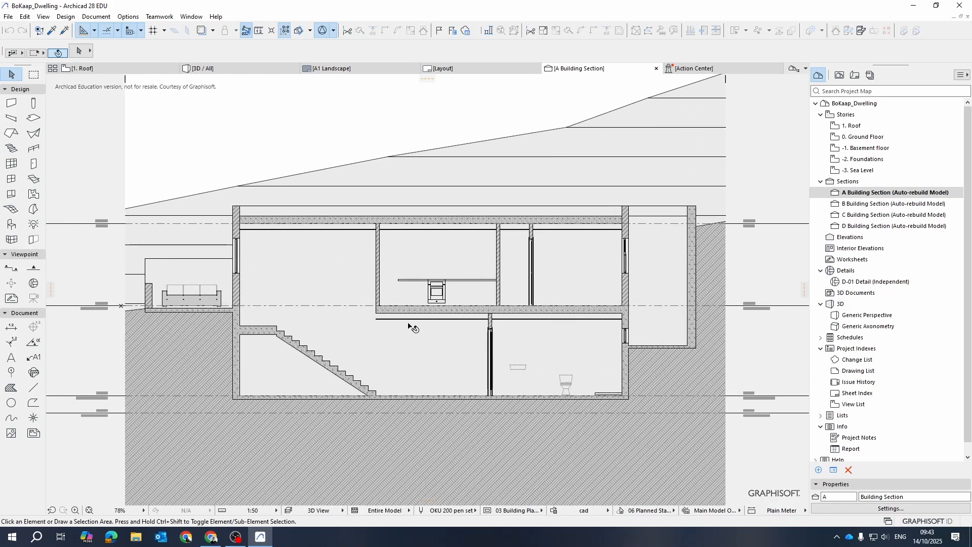
Step: Examine the roof slab and ceiling junction at the front wall and the story level markers in Section A
scroll(413, 325, up, 2)
scroll(413, 324, up, 12)
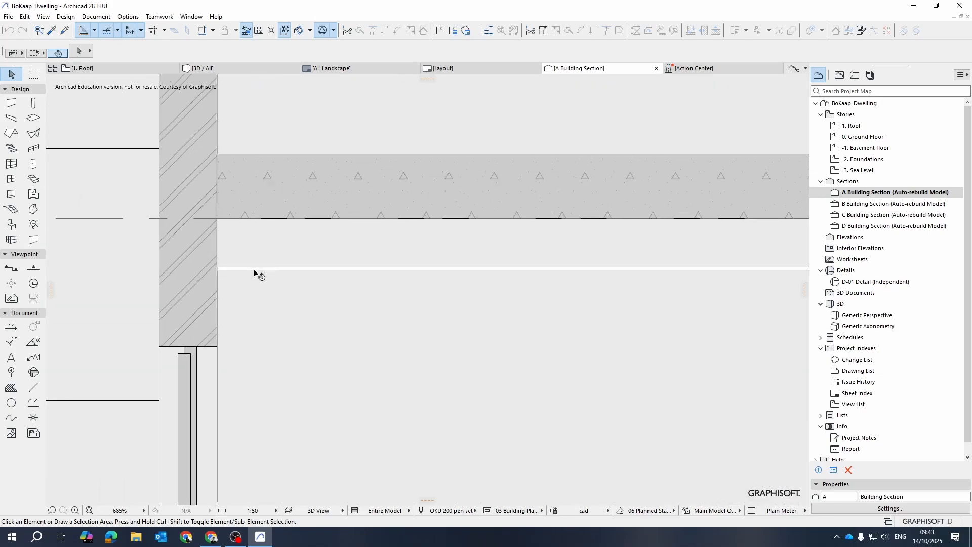
scroll(254, 273, down, 15)
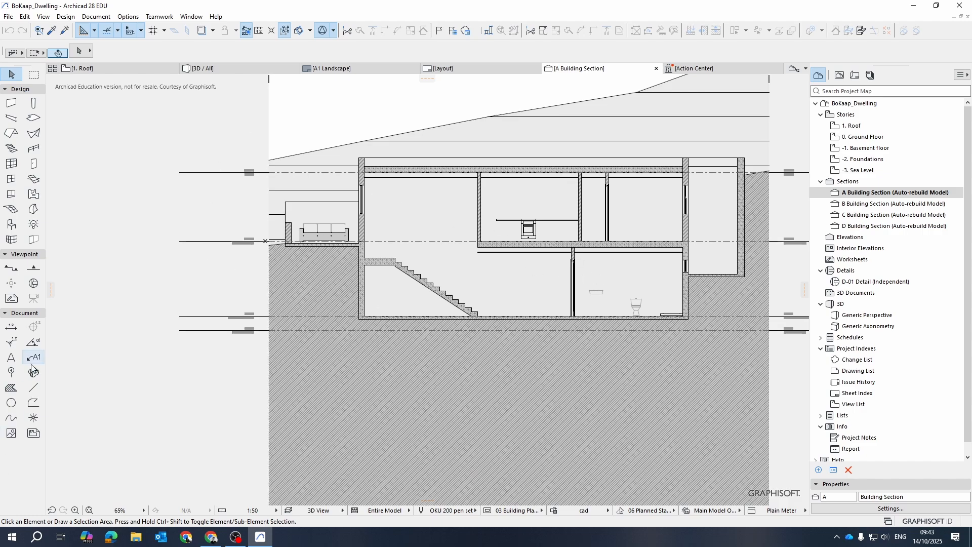
scroll(349, 230, up, 6)
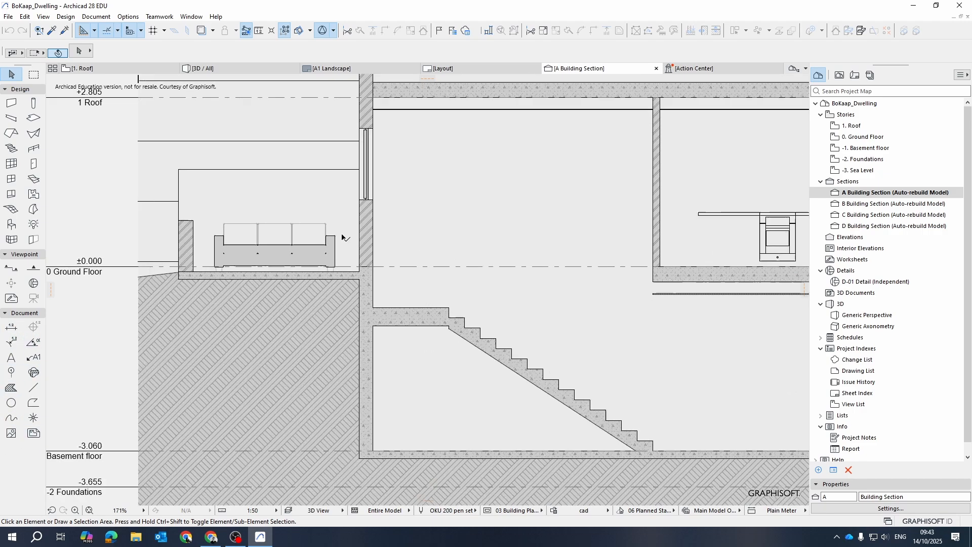
scroll(690, 386, down, 5)
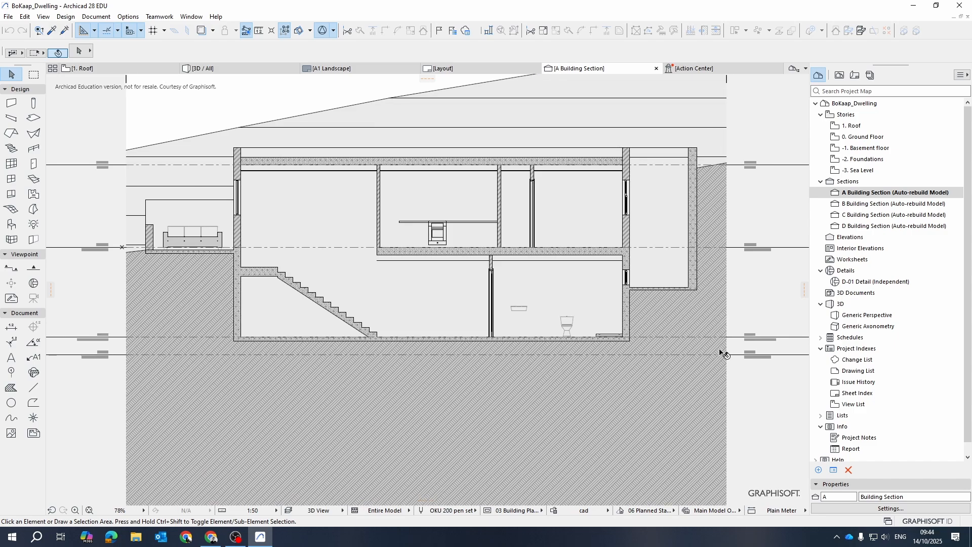
scroll(655, 342, up, 6)
scroll(561, 355, down, 6)
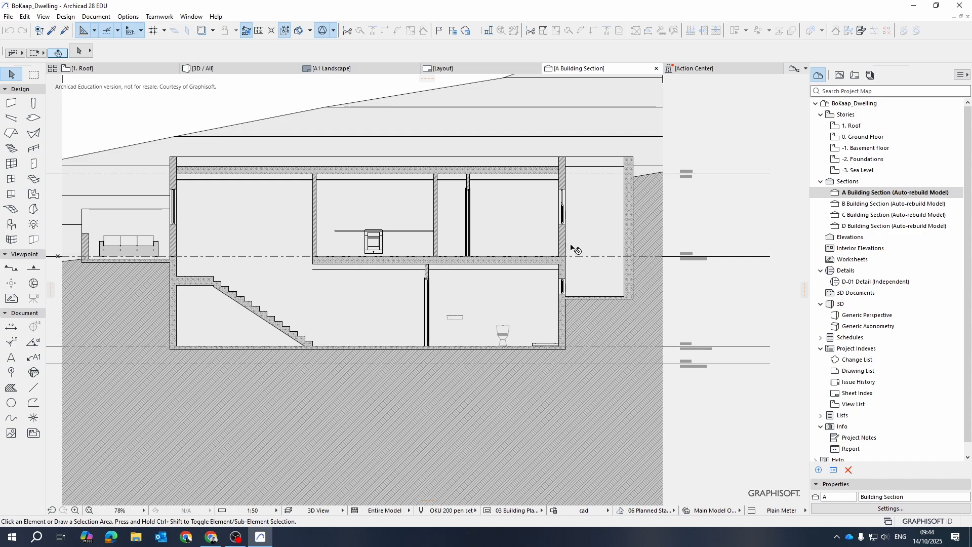
Step: Examine the rooms, stairs and terrain in Section A against the story level lines, down to the lowest story
scroll(560, 243, down, 5)
scroll(414, 231, up, 6)
scroll(414, 231, up, 1)
middle_drag(566, 269, 550, 266)
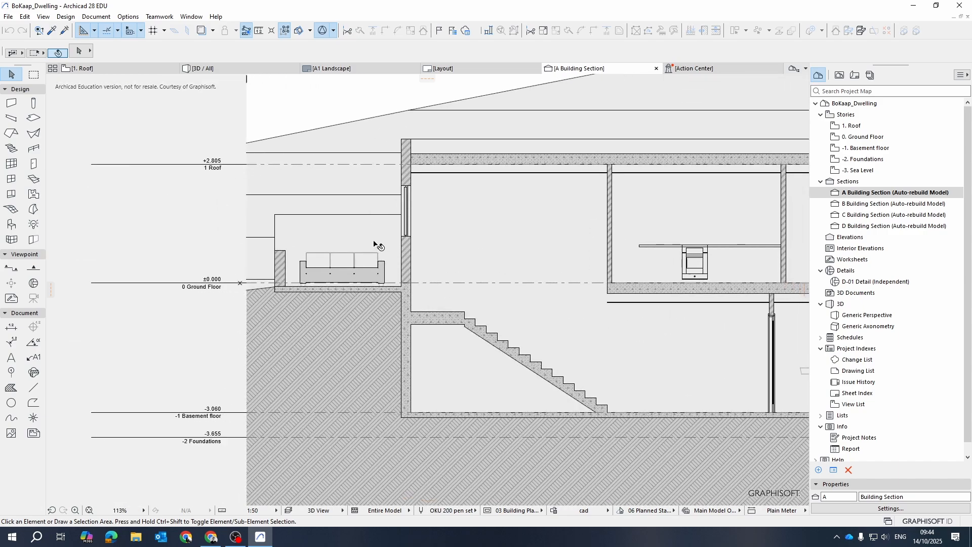
scroll(375, 243, up, 4)
scroll(248, 221, down, 4)
scroll(463, 235, down, 3)
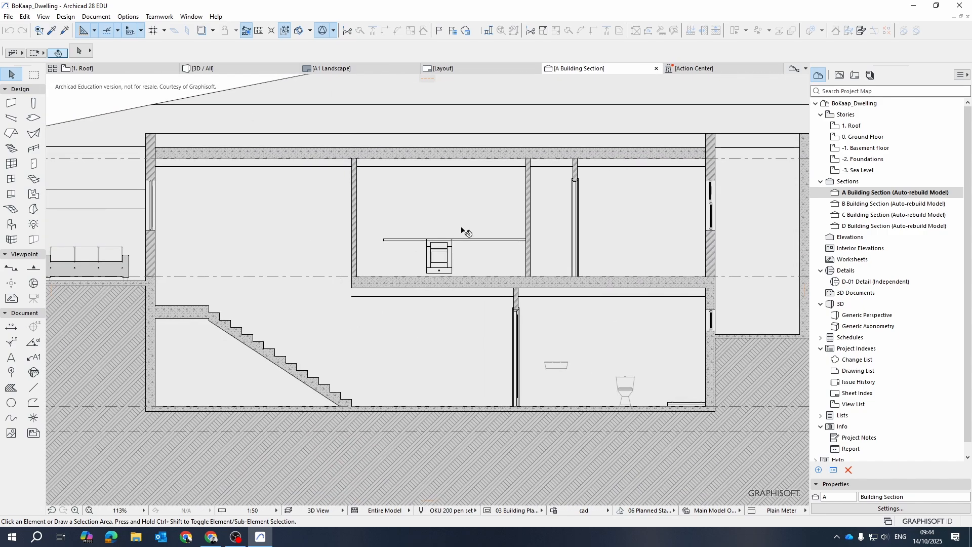
scroll(462, 234, down, 1)
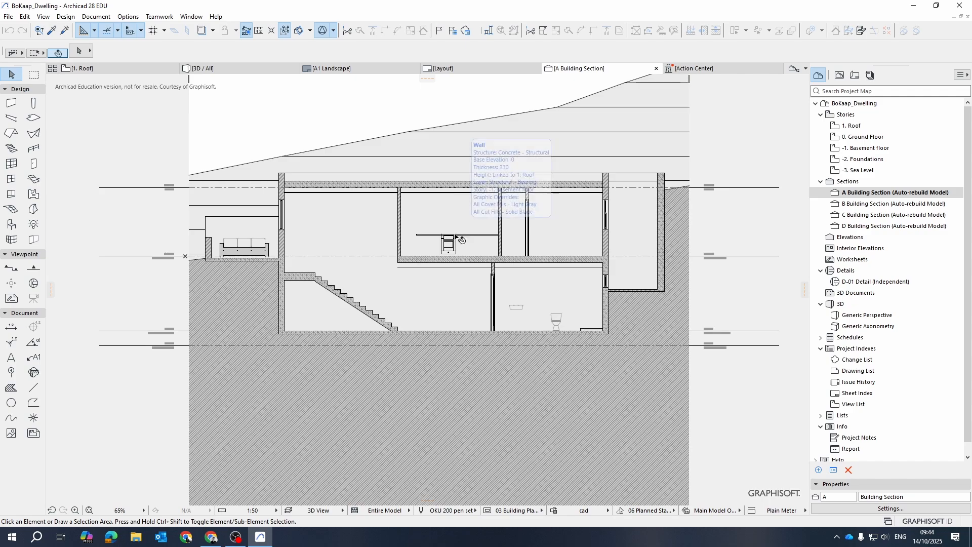
scroll(608, 330, up, 3)
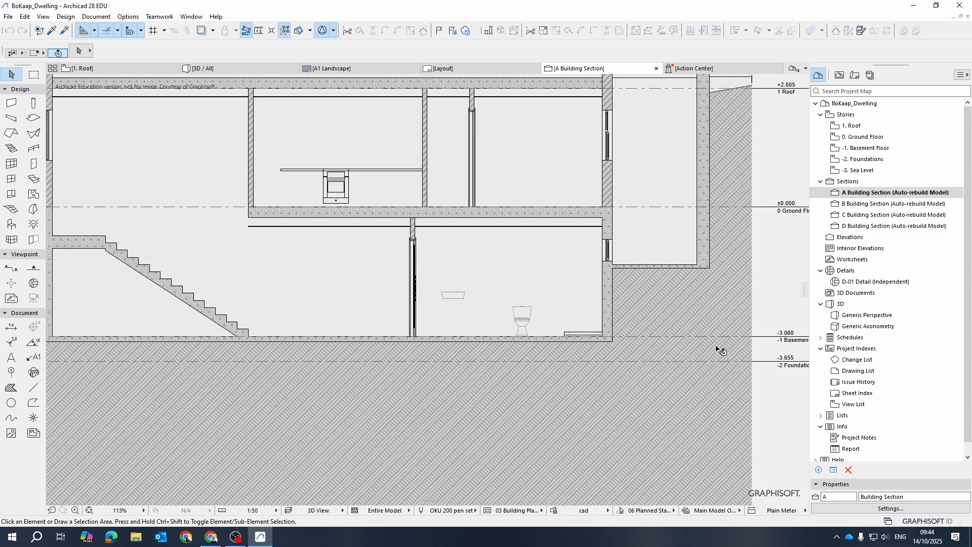
scroll(719, 347, down, 4)
middle_drag(719, 348, 567, 388)
middle_drag(334, 376, 588, 285)
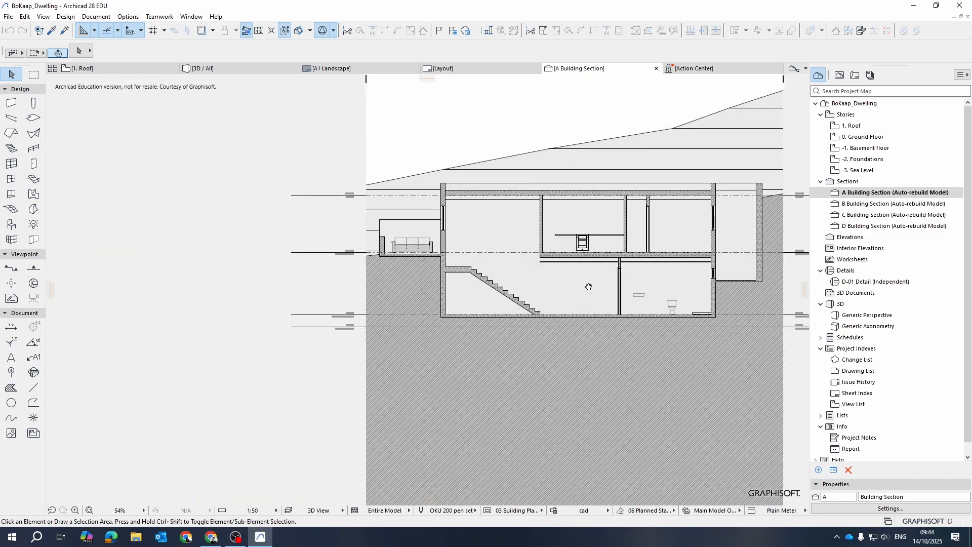
scroll(303, 236, up, 3)
scroll(402, 307, down, 5)
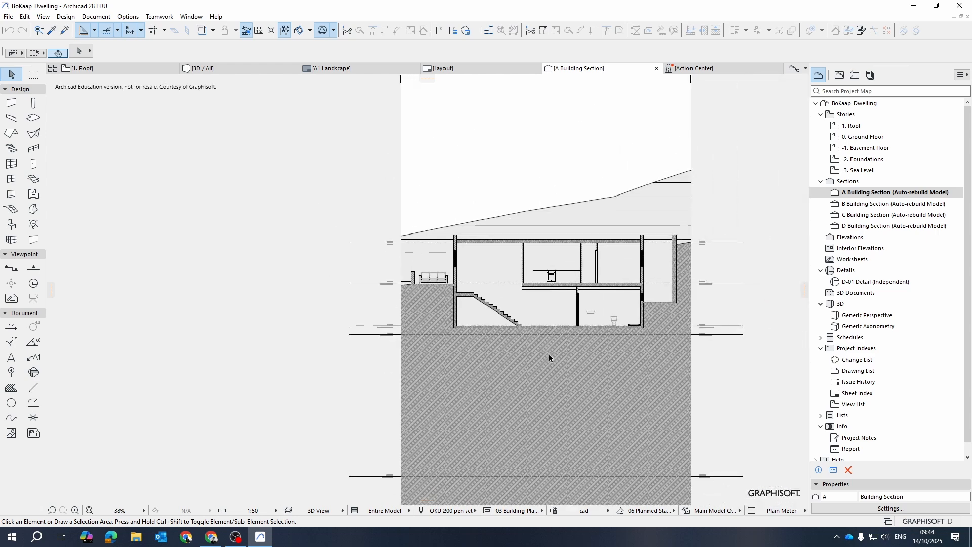
middle_drag(549, 359, 449, 325)
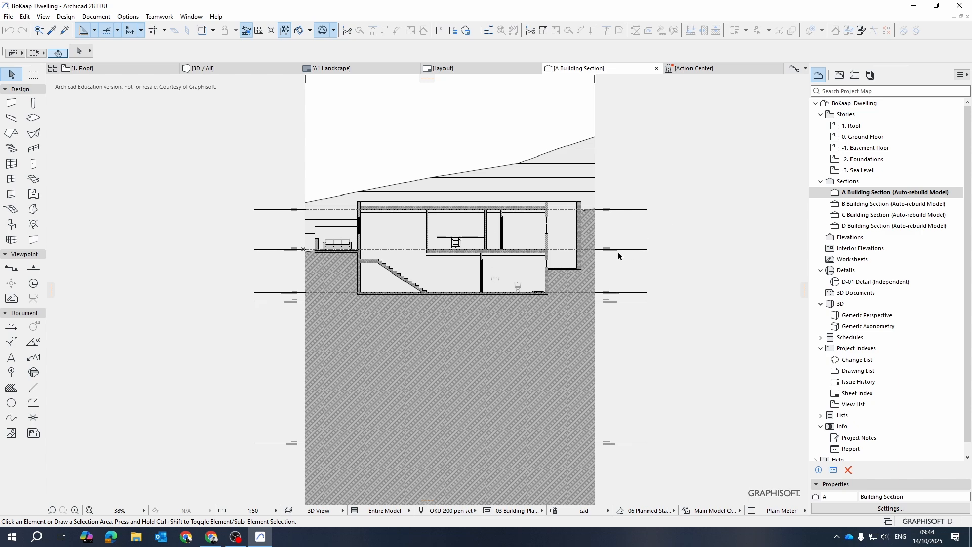
Step: Check the Elevations entry in the project map, look over Section A once more, and open the B Building Section
click(849, 237)
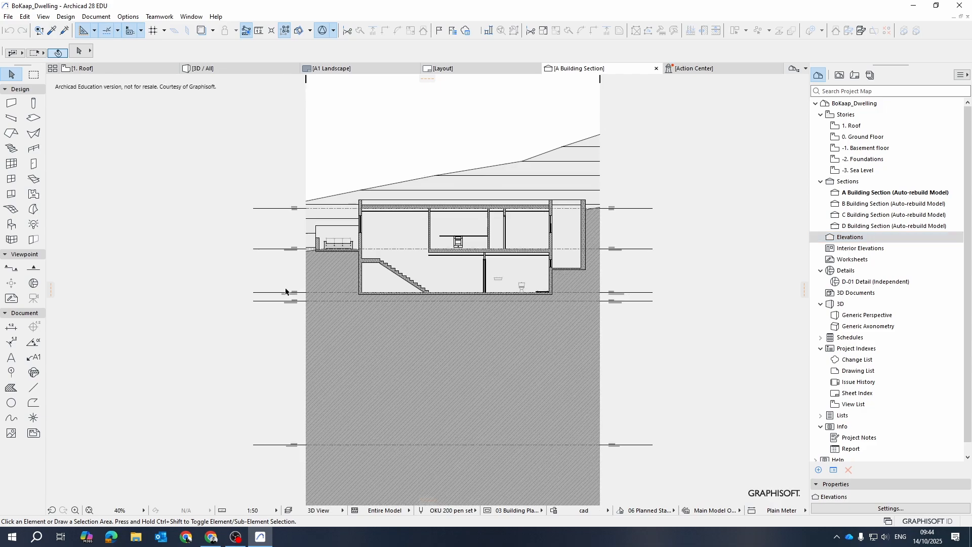
scroll(405, 283, up, 2)
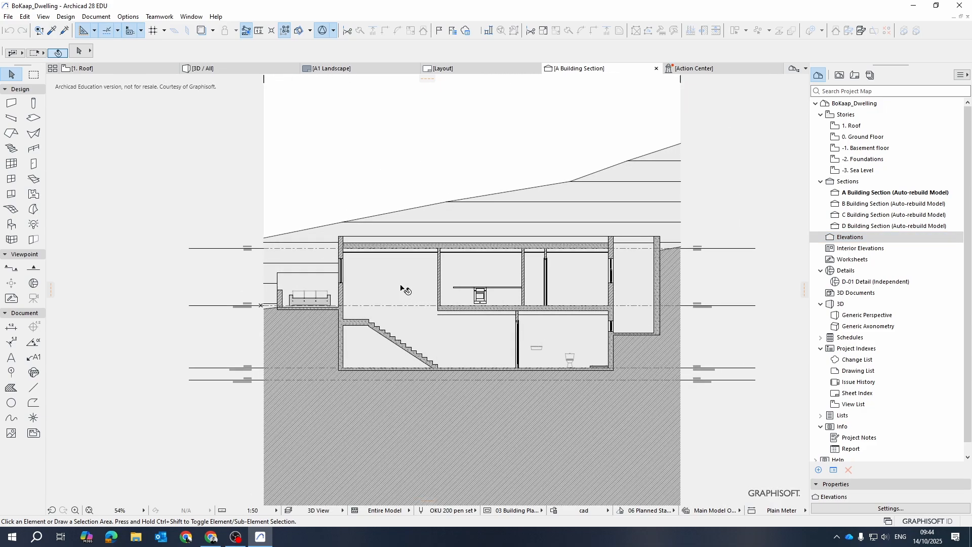
scroll(403, 286, up, 5)
scroll(336, 238, down, 4)
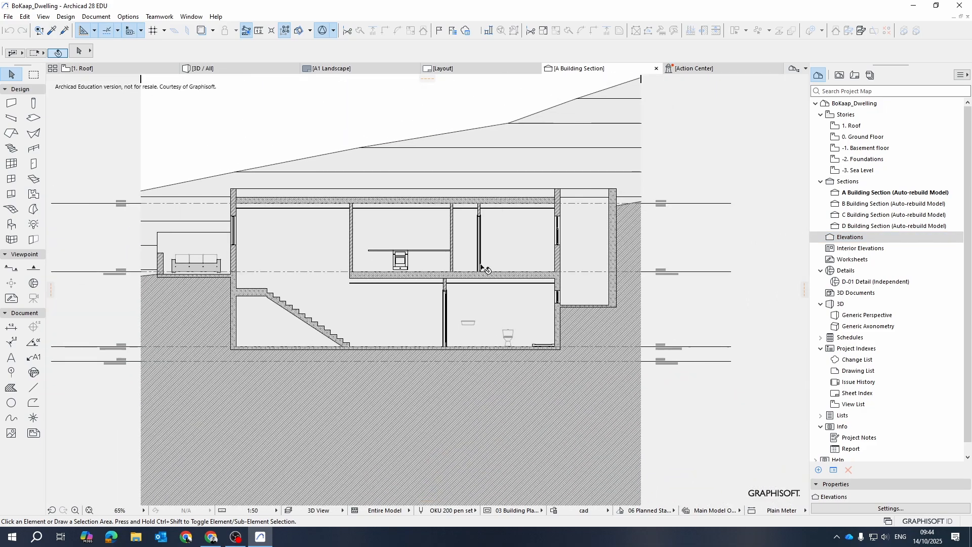
click(863, 204)
double_click(862, 204)
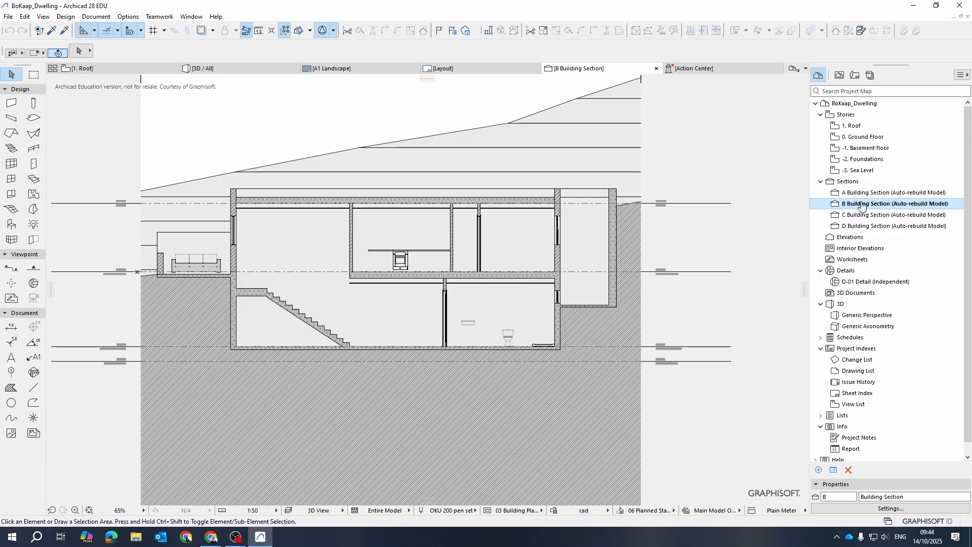
Step: Examine the windows, doors, stairs and basement room in Section B against the story level lines
scroll(400, 292, up, 5)
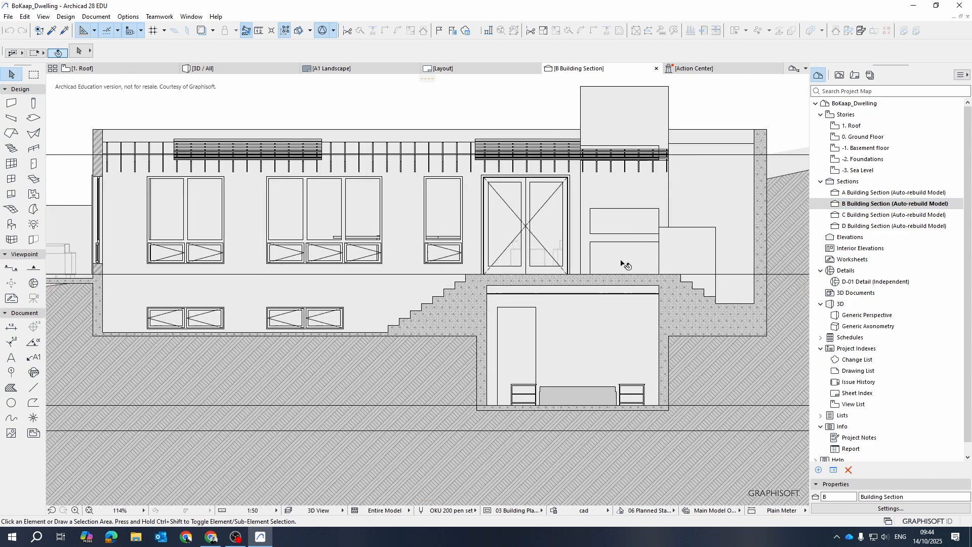
scroll(697, 242, down, 3)
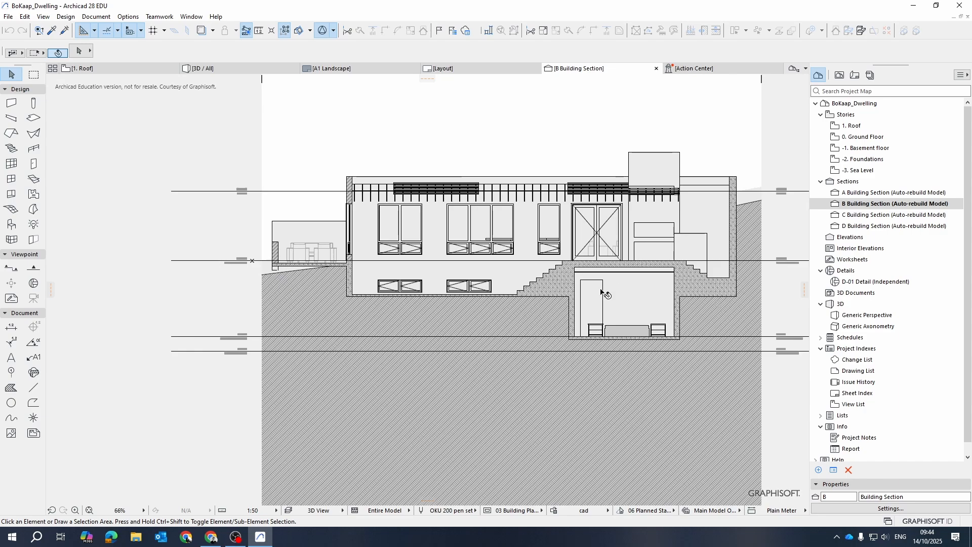
scroll(253, 254, up, 5)
scroll(253, 263, down, 5)
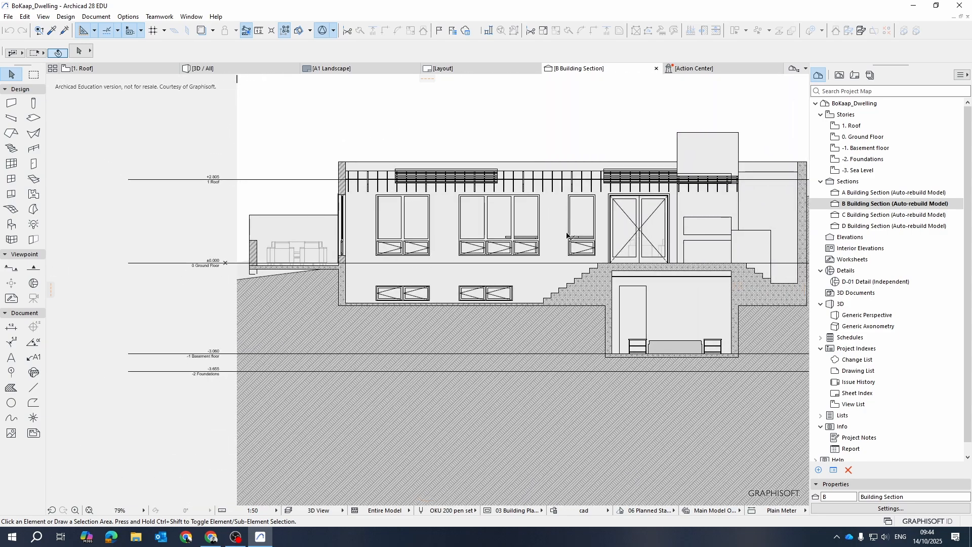
scroll(631, 246, up, 1)
scroll(380, 245, up, 5)
scroll(425, 268, down, 3)
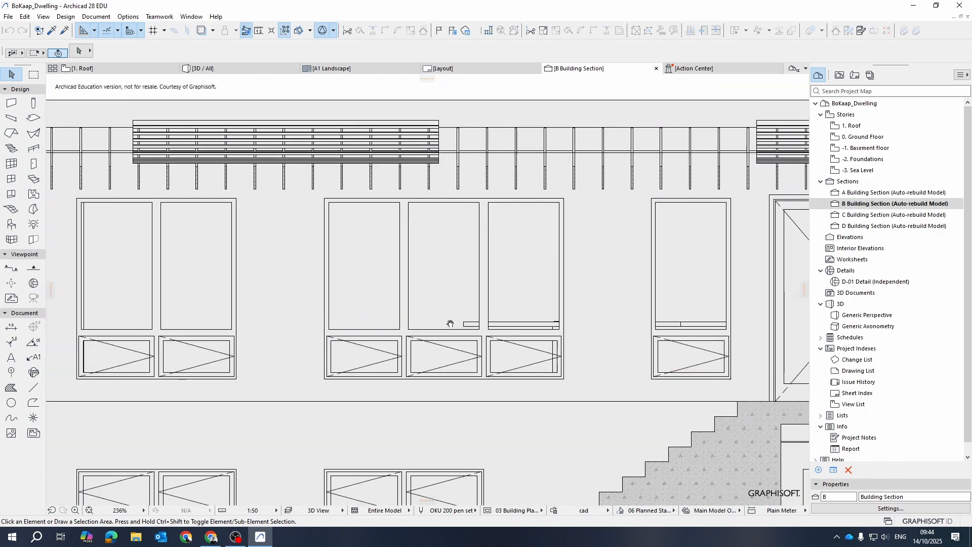
scroll(425, 268, down, 2)
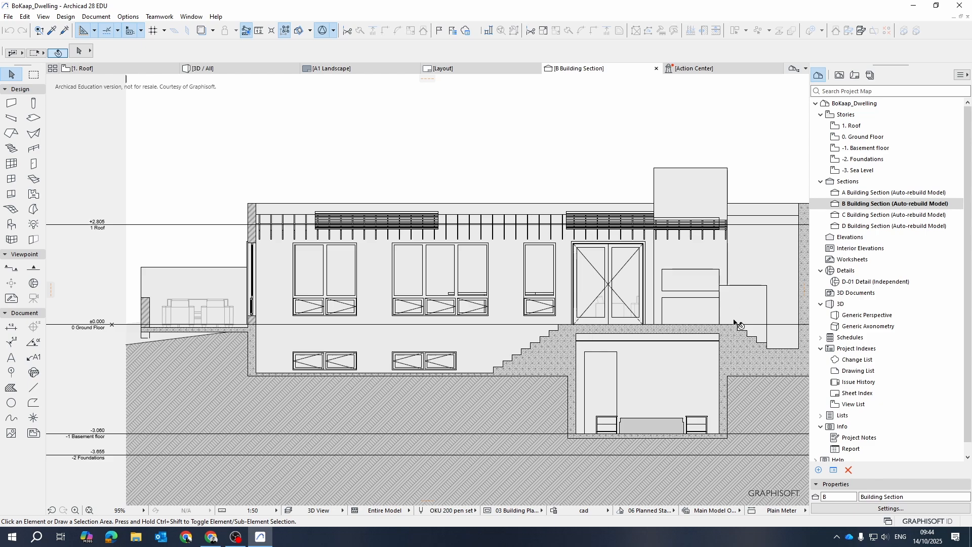
Step: Turn on Bold Cut Lines for the on-screen display while viewing the concrete slab and steps in Section B
scroll(730, 346, up, 5)
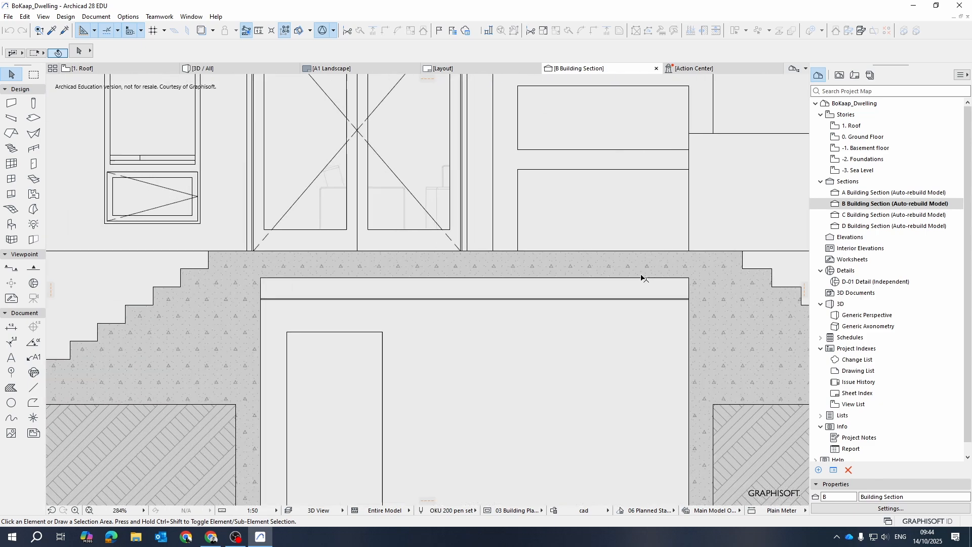
scroll(717, 278, up, 4)
scroll(623, 289, down, 1)
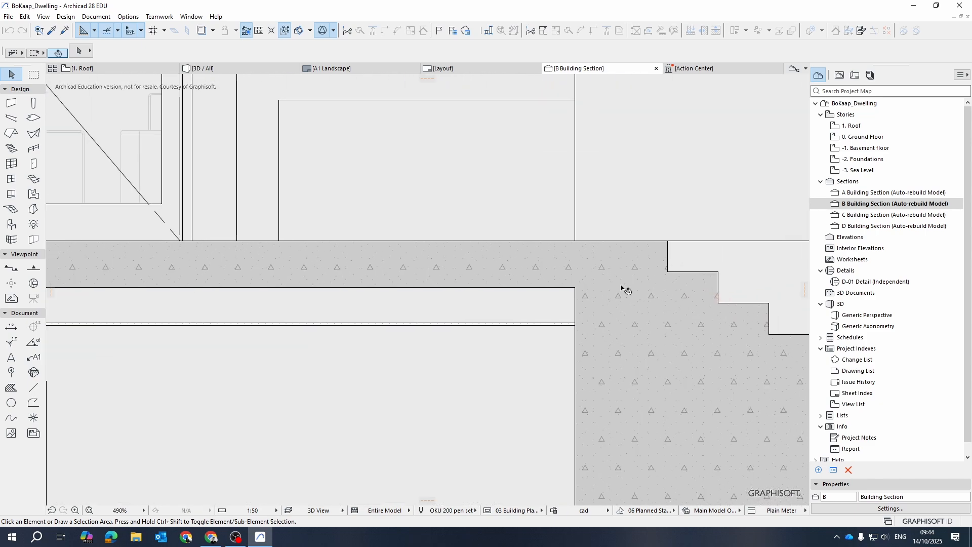
click(44, 18)
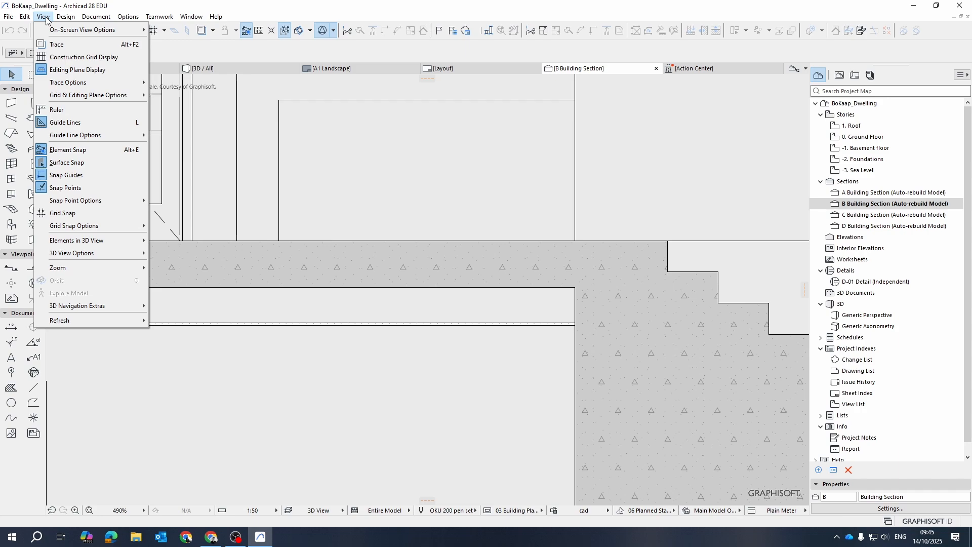
mouse_move(92, 30)
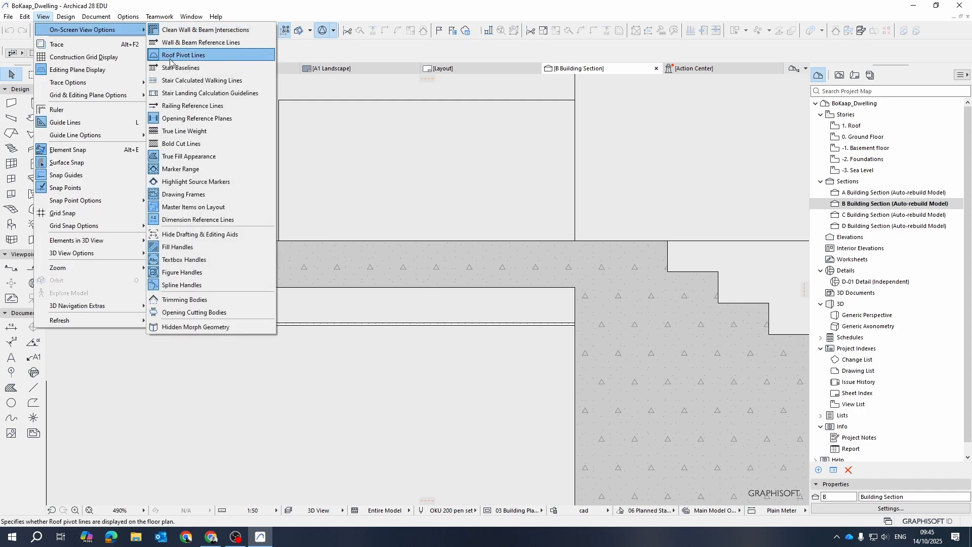
click(190, 144)
scroll(625, 200, down, 6)
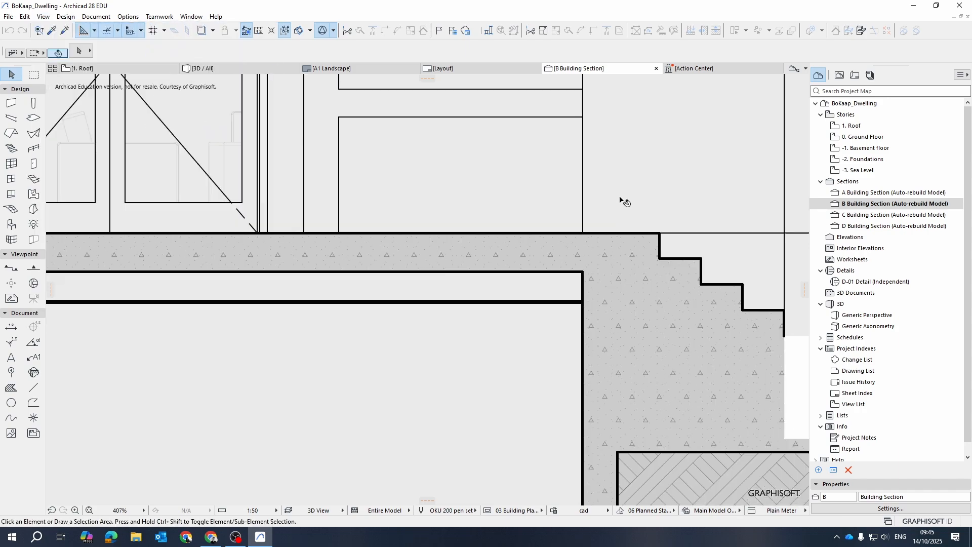
Step: Examine the cut outlines of the slab, steps, retaining wall and front terrace, ending with all of Section B in view
scroll(722, 239, up, 5)
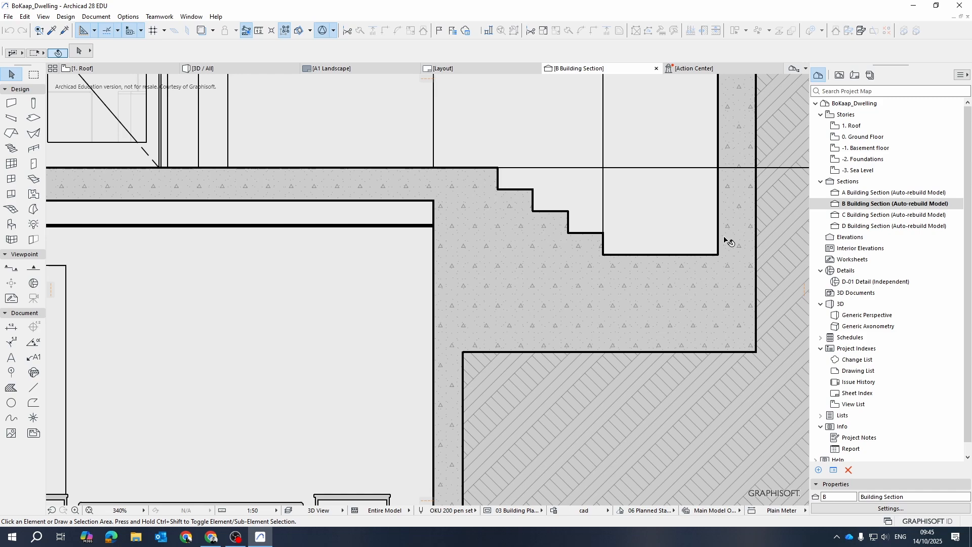
scroll(726, 242, down, 4)
middle_drag(323, 262, 477, 314)
middle_drag(308, 228, 506, 305)
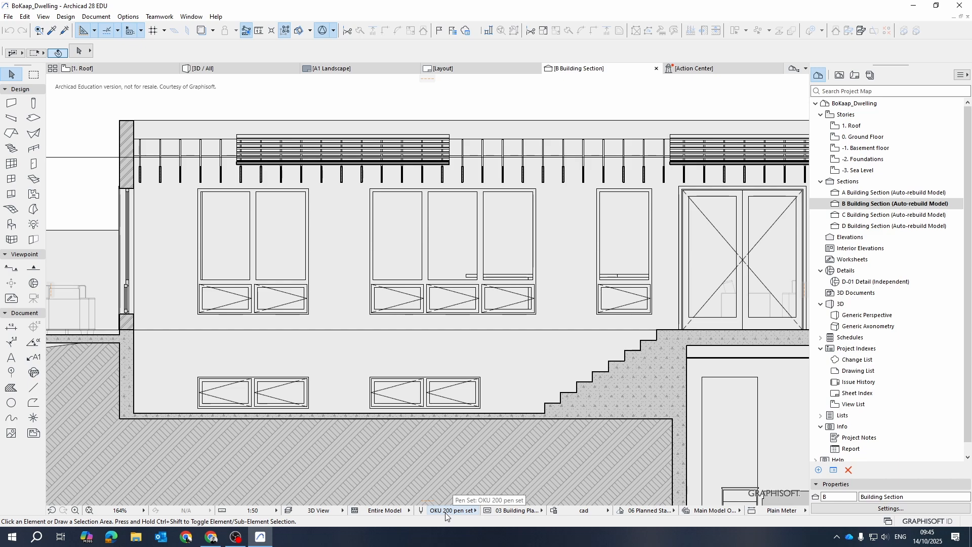
middle_drag(223, 334, 393, 333)
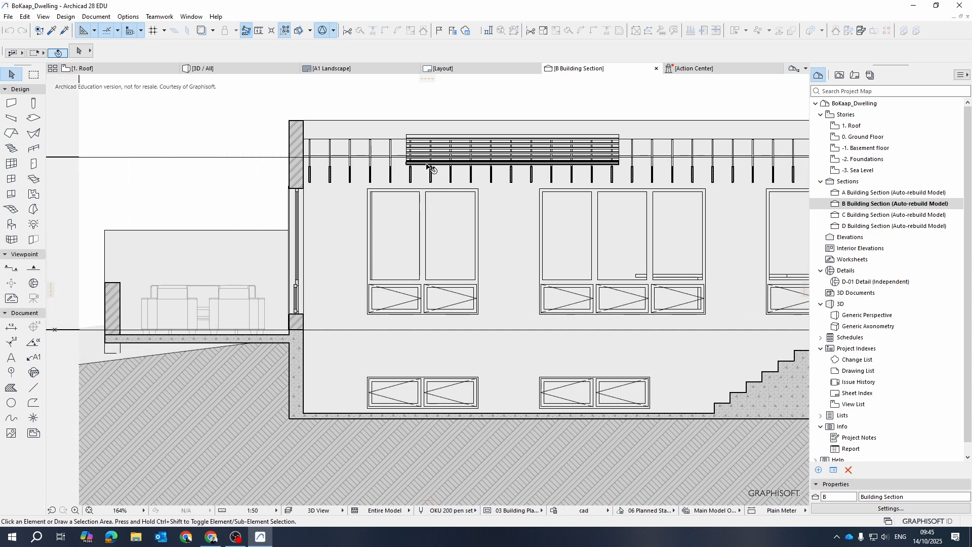
scroll(379, 226, down, 5)
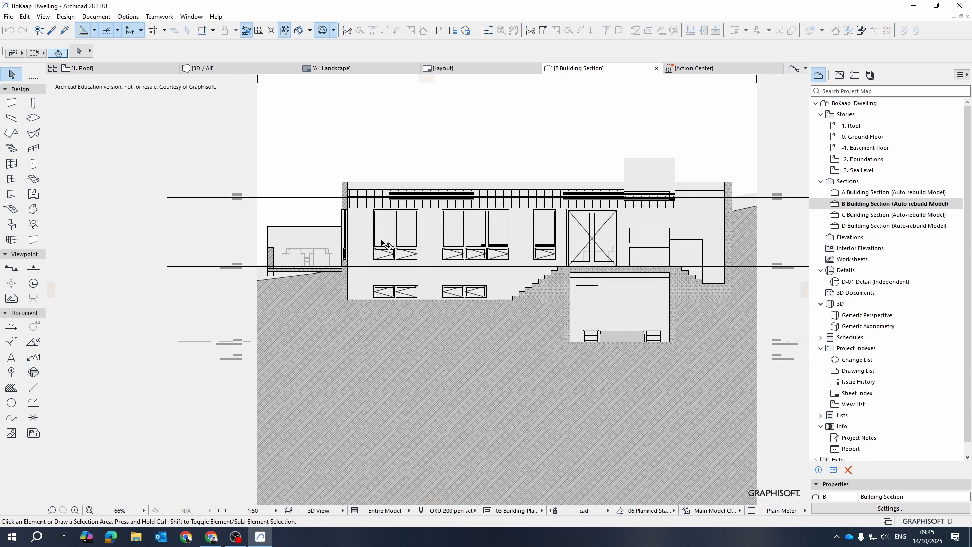
middle_drag(655, 285, 596, 300)
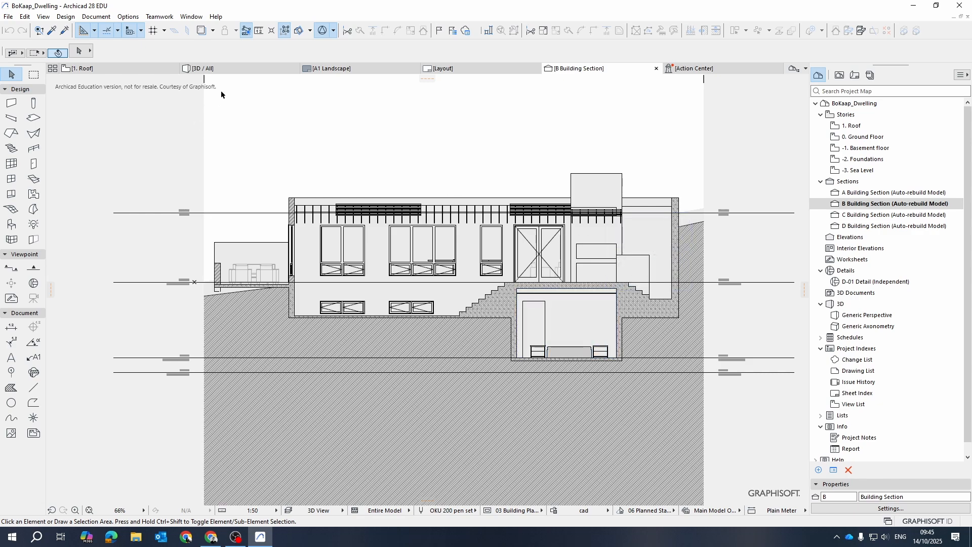
Step: Switch to the 3D model and turn on the 3D cutaway to display the house cut by its cutting planes
click(202, 68)
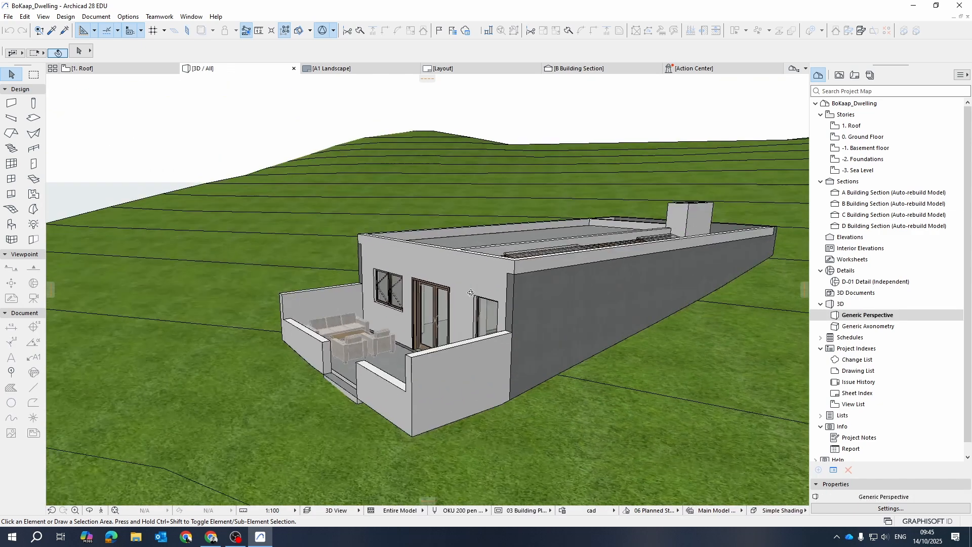
click(298, 32)
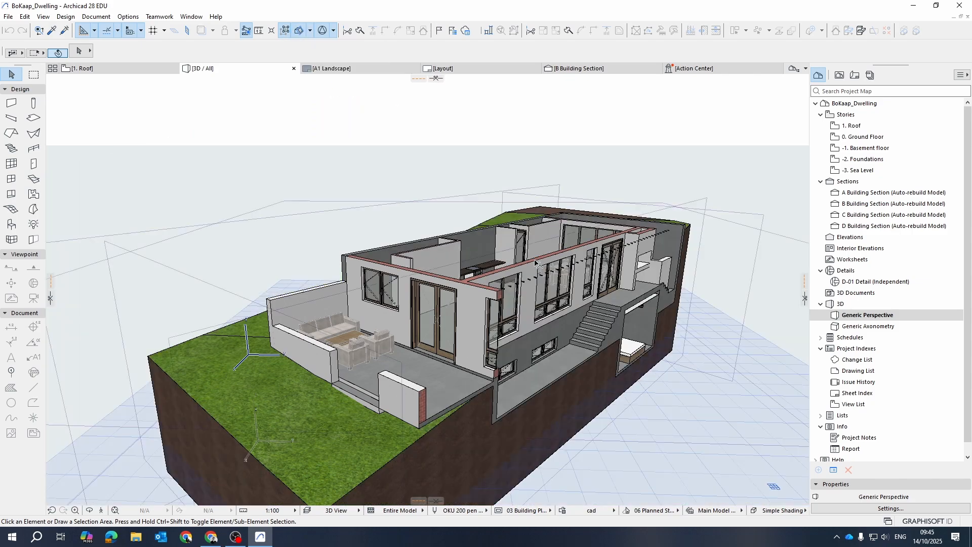
shift+middle_drag(732, 352, 652, 377)
Step: Examine the cut-open house in 3D from above and along the side passage, covering the rooms, brick walls and external stairs
scroll(440, 340, up, 10)
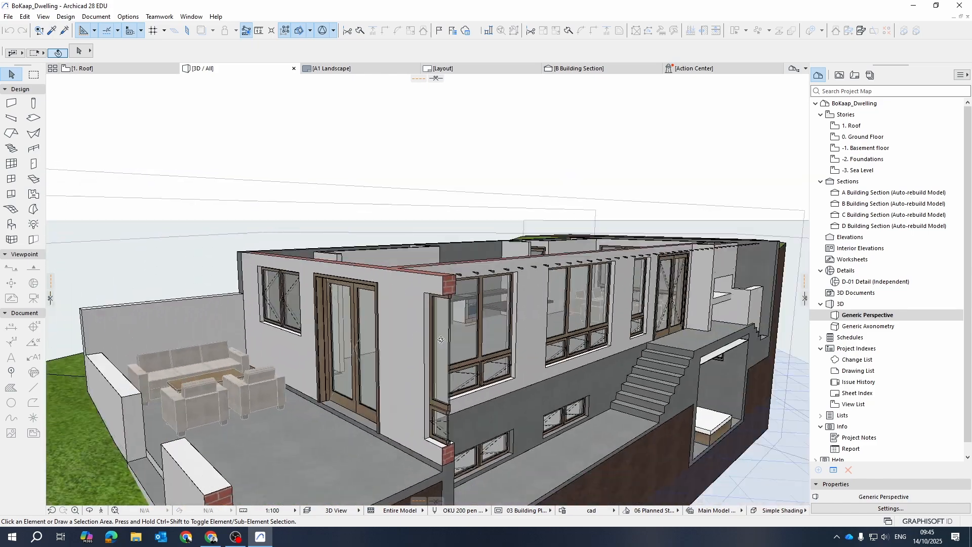
shift+middle_drag(441, 340, 527, 445)
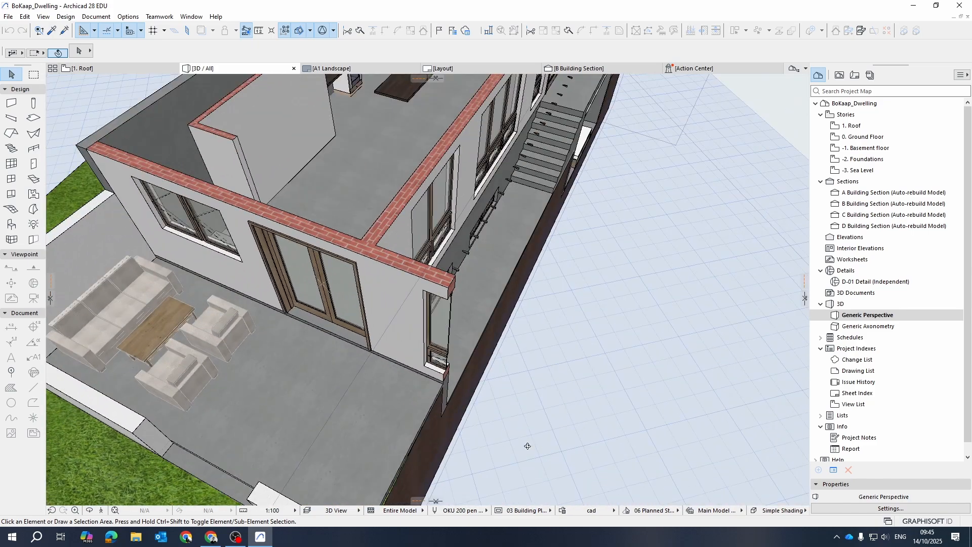
scroll(443, 264, down, 10)
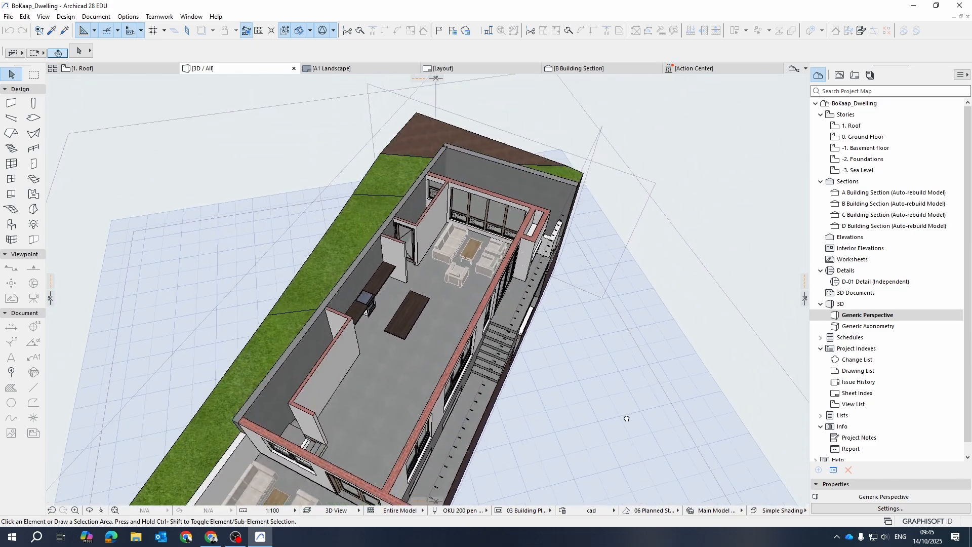
scroll(423, 215, up, 3)
shift+middle_drag(412, 431, 405, 379)
shift+middle_drag(392, 305, 331, 372)
shift+middle_drag(610, 357, 549, 398)
scroll(549, 398, down, 5)
shift+middle_drag(265, 370, 619, 366)
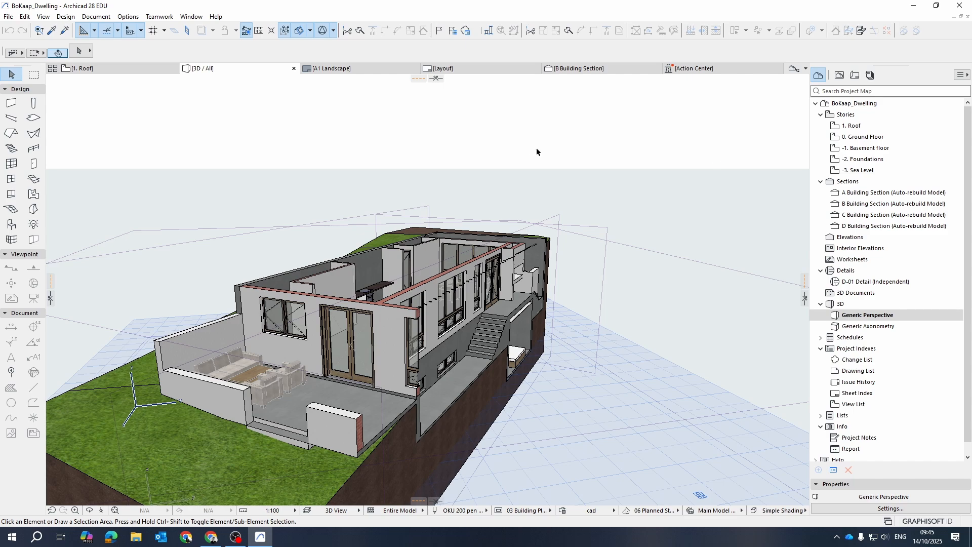
Step: Open the Generic Axonometry view and inspect the cut side of the house with its stairs and basement room
scroll(506, 165, down, 5)
shift+middle_drag(483, 175, 429, 201)
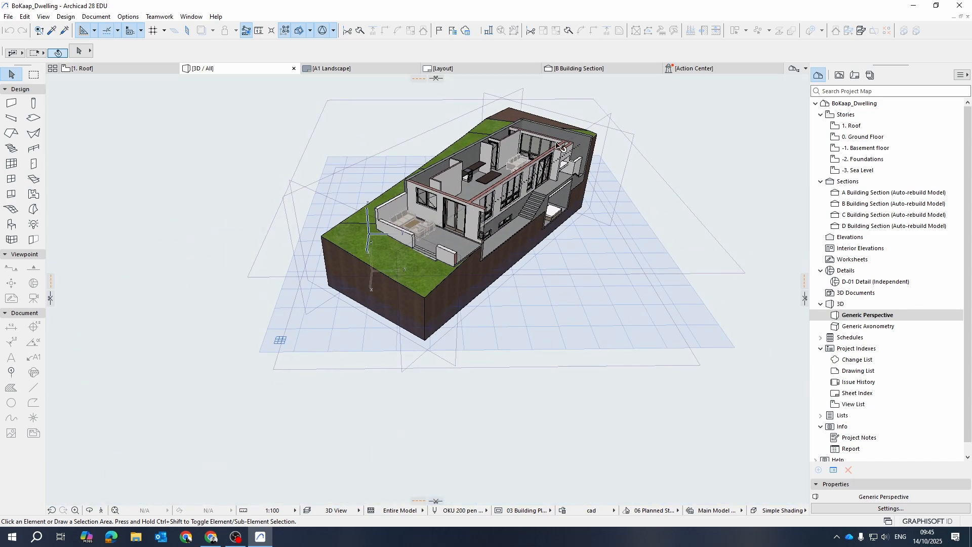
middle_drag(728, 203, 623, 253)
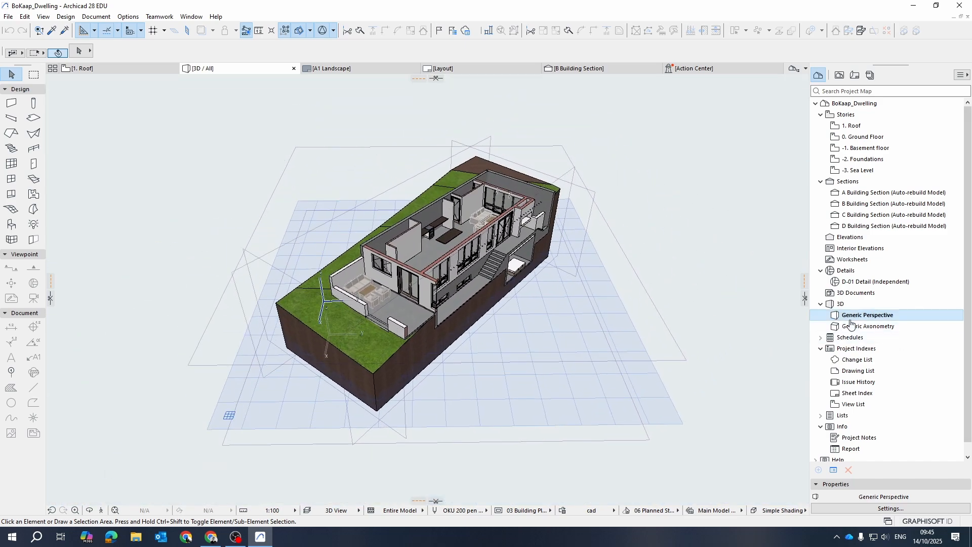
double_click(868, 326)
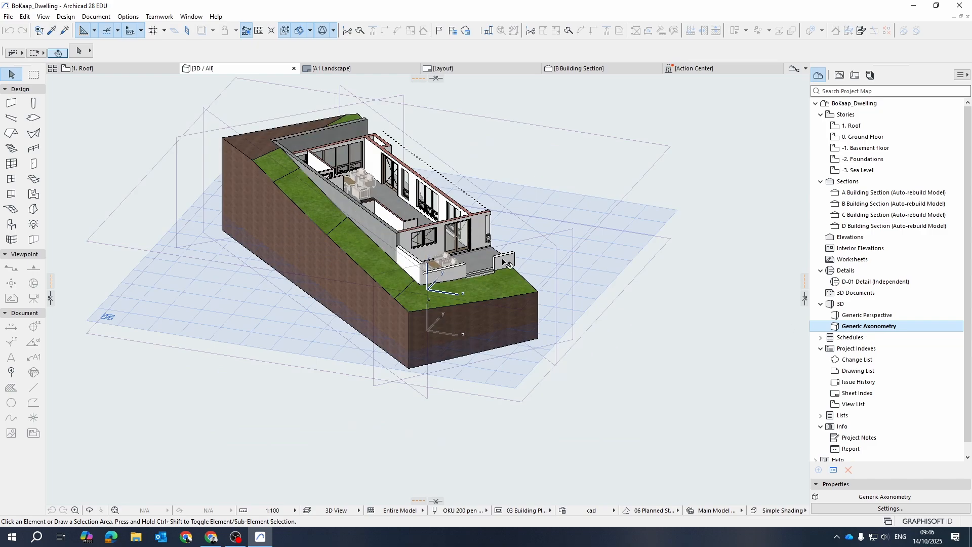
scroll(540, 194, up, 3)
scroll(540, 194, down, 3)
shift+middle_drag(540, 194, 773, 330)
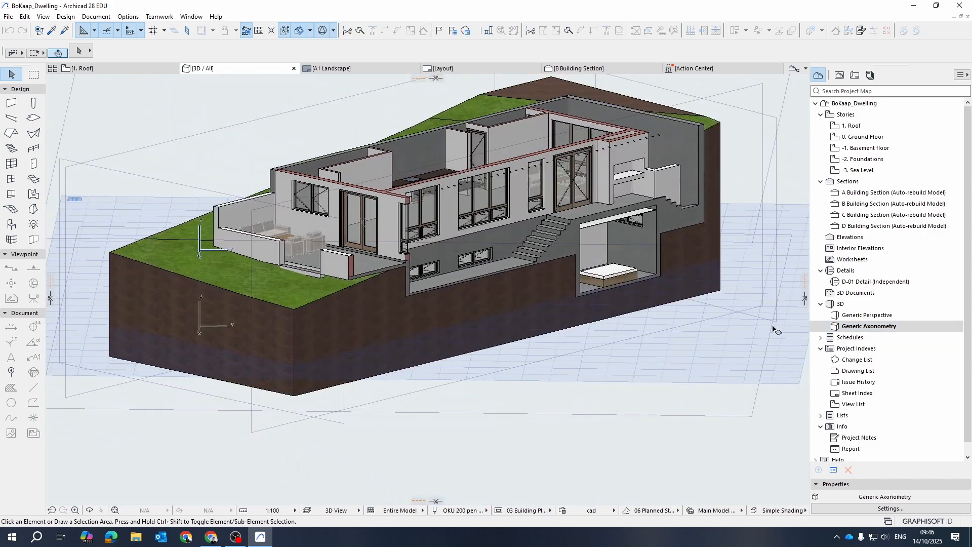
Step: Return to the Generic Perspective view and look at the cut side of the house from a low angle
double_click(863, 315)
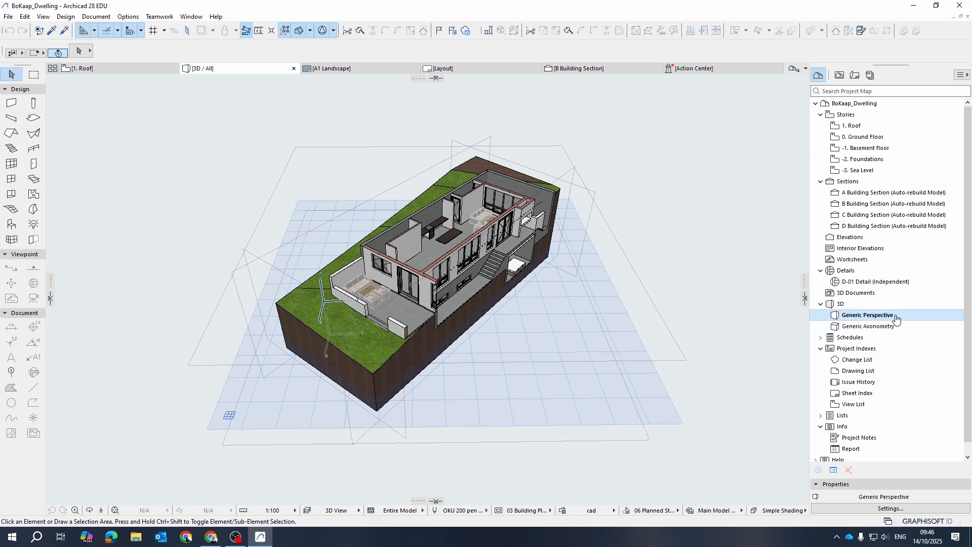
scroll(463, 204, up, 3)
shift+middle_drag(608, 434, 572, 369)
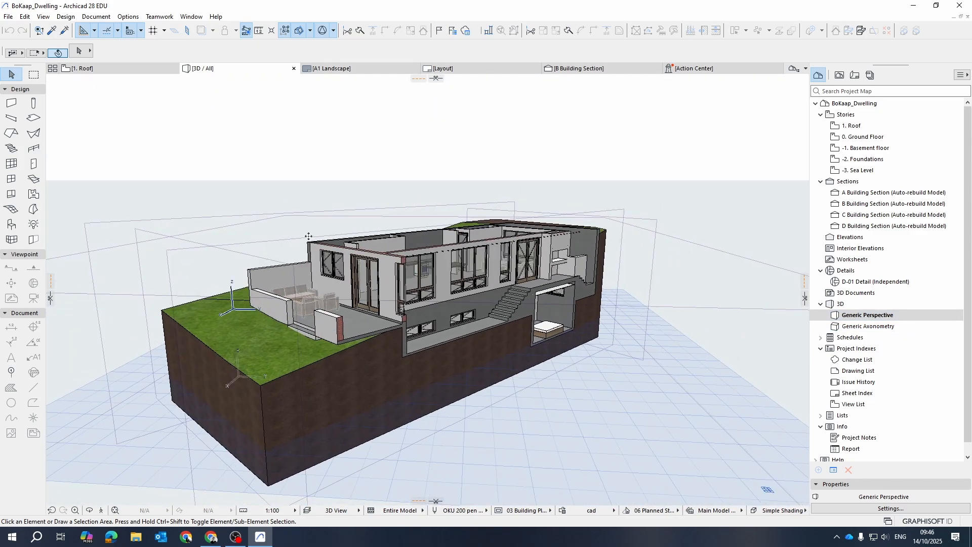
scroll(415, 239, down, 2)
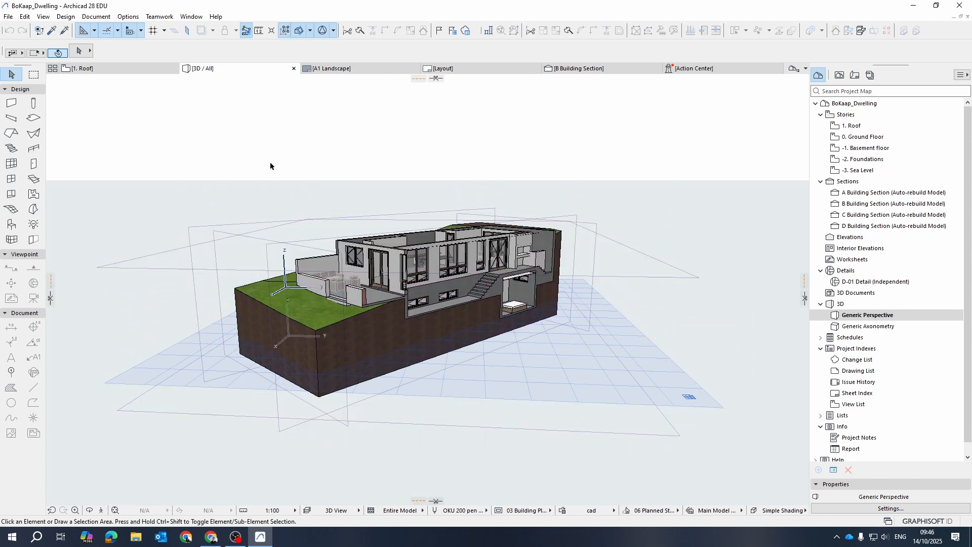
Step: Check the cutting plane options without changing them, and view the cutaway interior from a higher angle
click(314, 31)
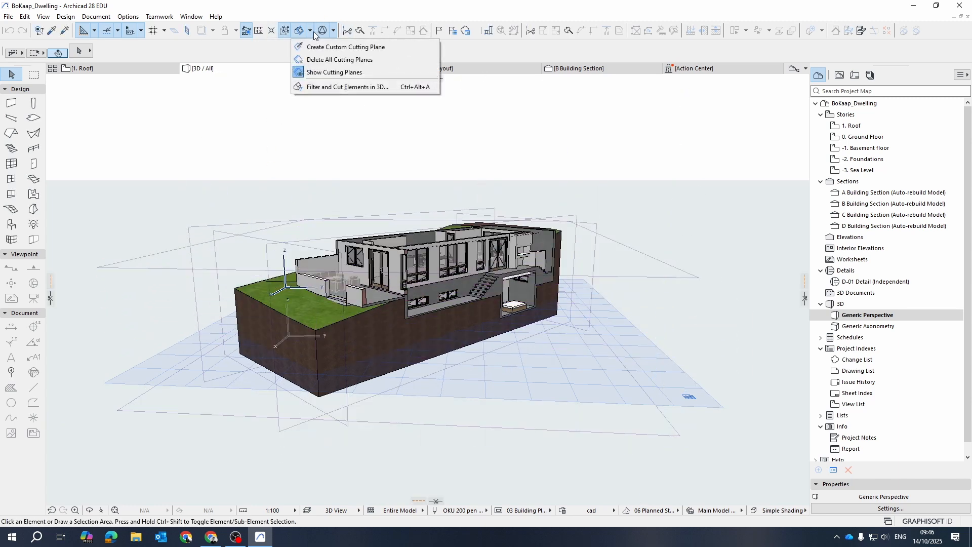
click(300, 31)
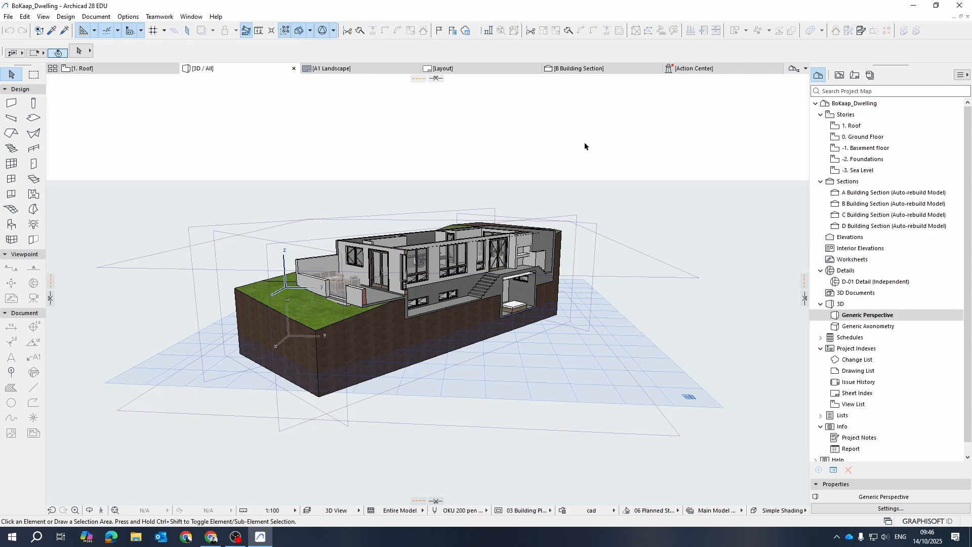
scroll(489, 322, up, 3)
scroll(596, 281, up, 3)
shift+middle_drag(596, 281, 478, 341)
scroll(415, 373, down, 3)
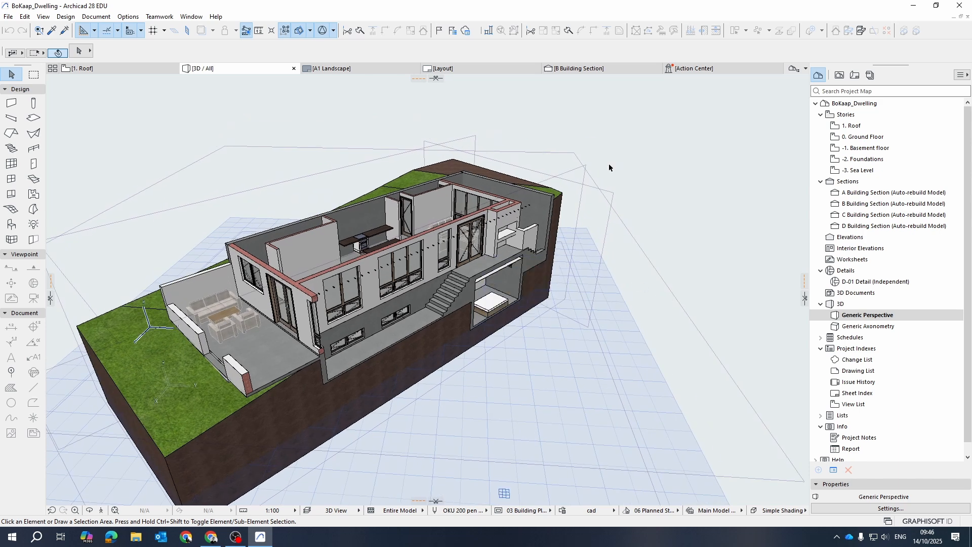
Step: Open the -1. Basement floor plan and look over the whole floor layout with its section lines
double_click(867, 148)
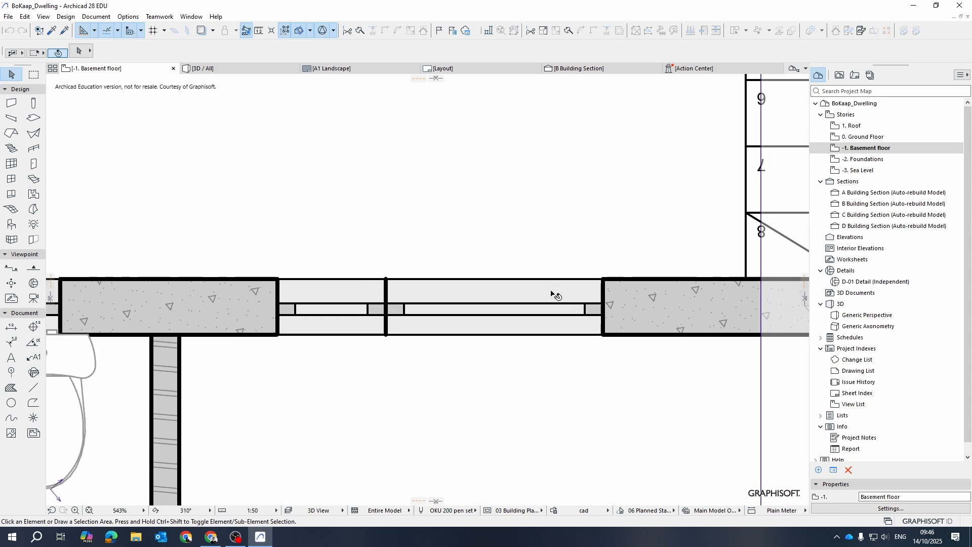
scroll(556, 295, down, 10)
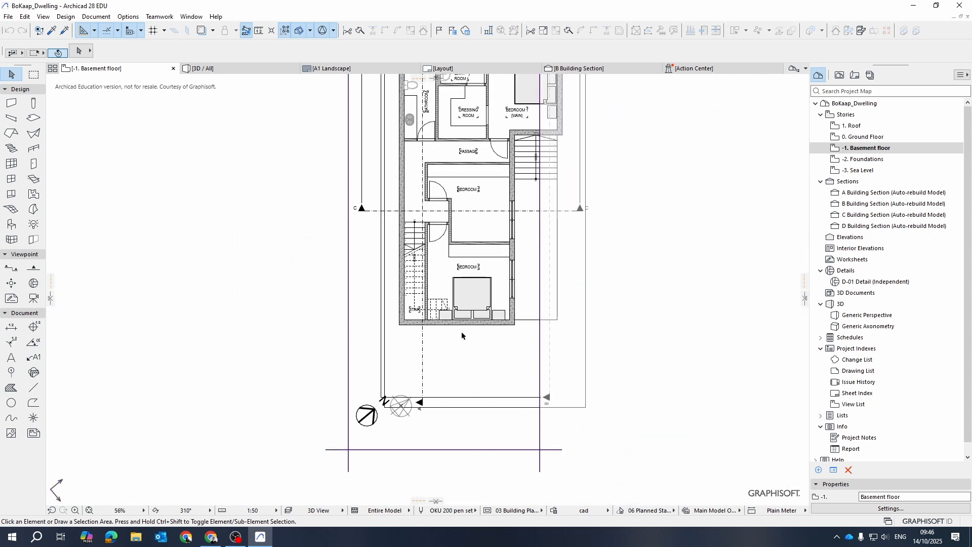
scroll(462, 335, down, 5)
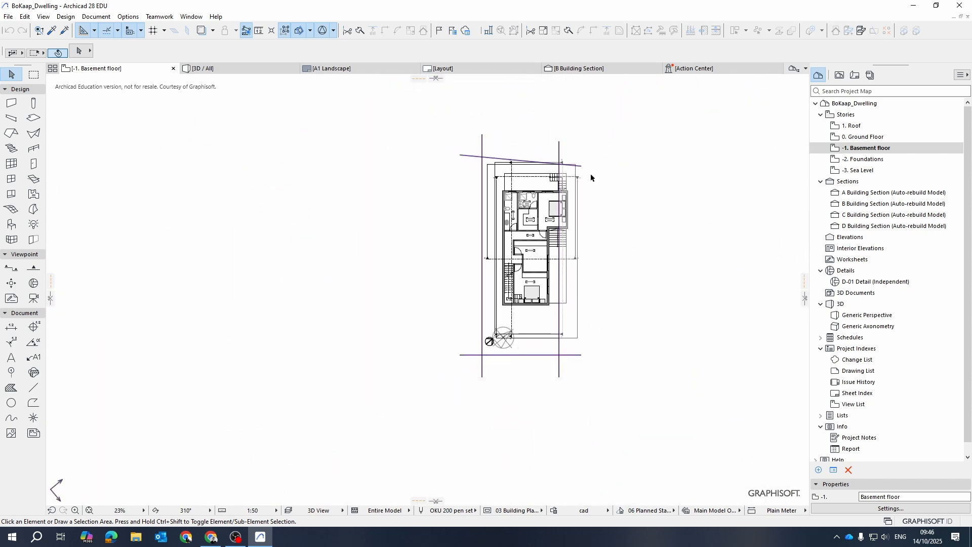
scroll(590, 178, up, 8)
scroll(546, 268, down, 7)
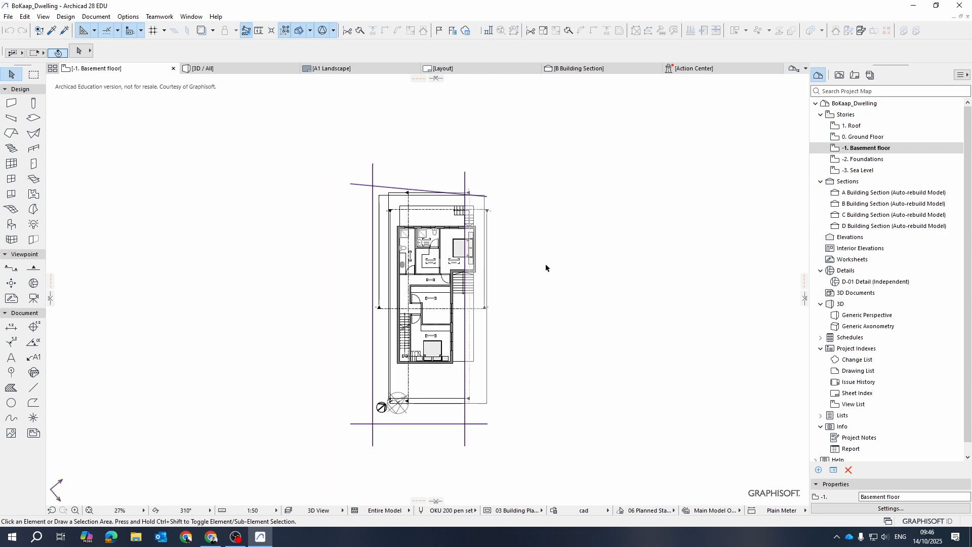
Step: Inspect the -1. Basement floor plan up close, reading the bedrooms, bathrooms, passage and section lines
scroll(431, 363, up, 2)
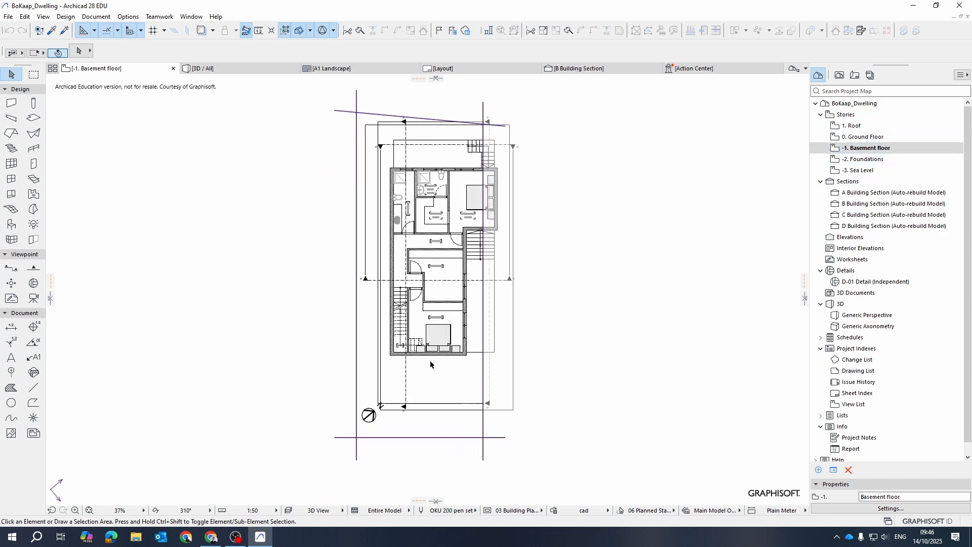
scroll(430, 360, up, 2)
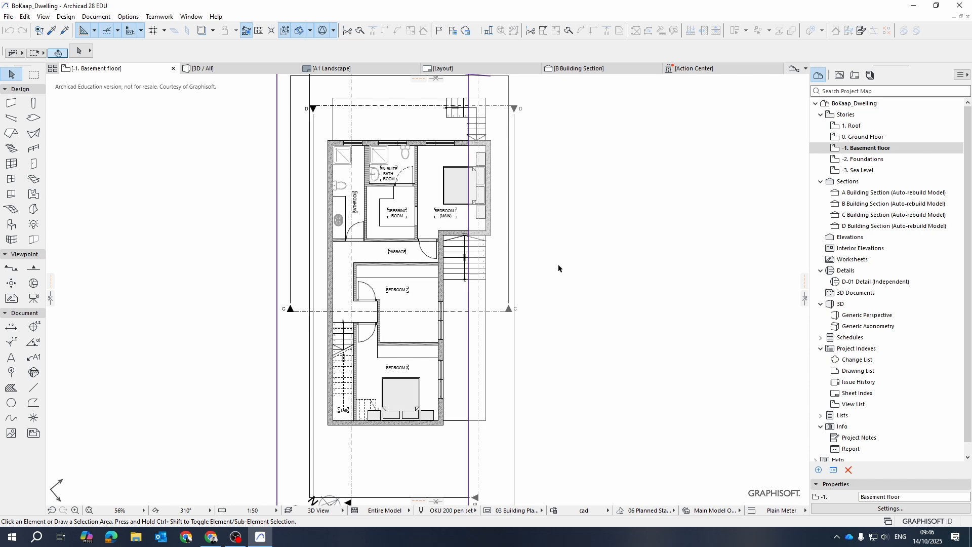
scroll(560, 269, down, 3)
Step: Open the 0. Ground Floor plan and look it over from the sunken drying yard down to the stoep
double_click(867, 137)
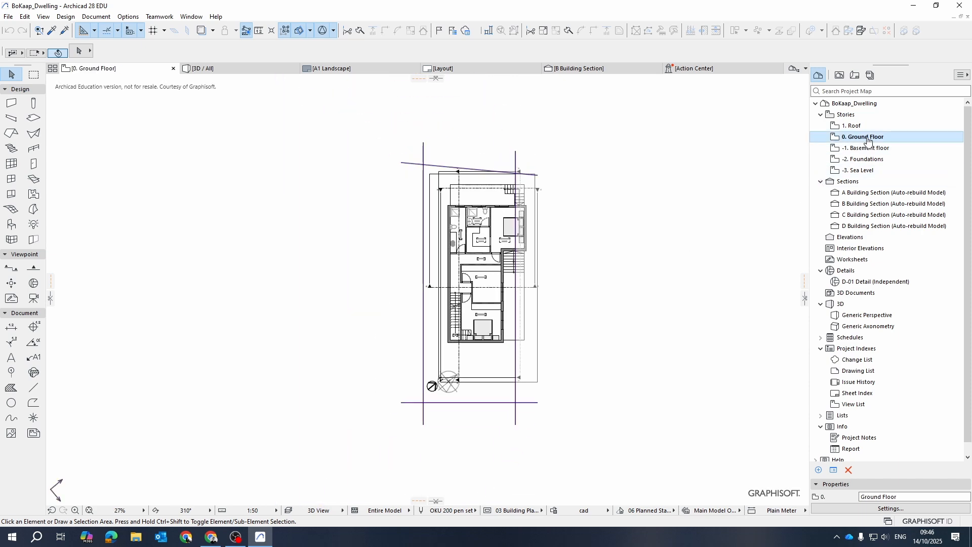
scroll(545, 227, up, 6)
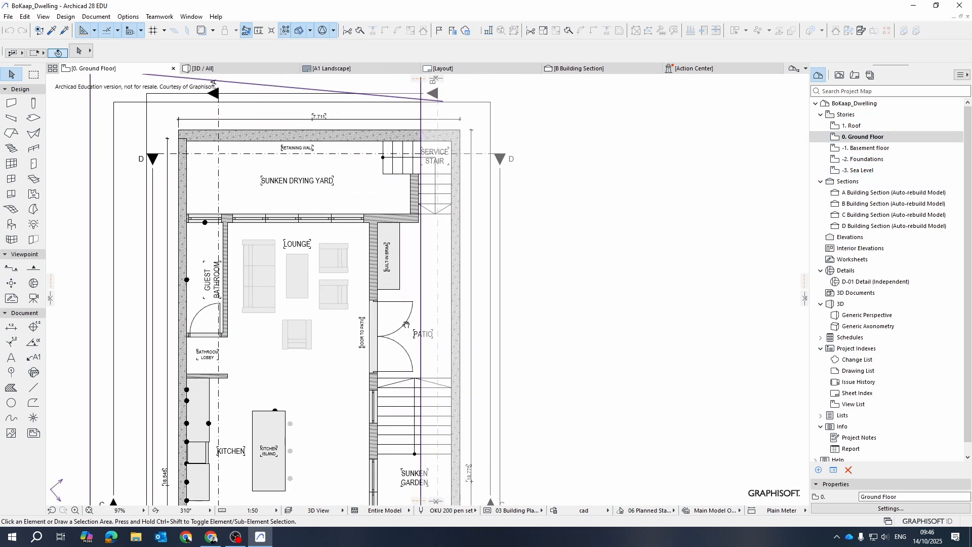
middle_drag(406, 324, 490, 152)
scroll(443, 202, down, 2)
middle_drag(443, 201, 439, 133)
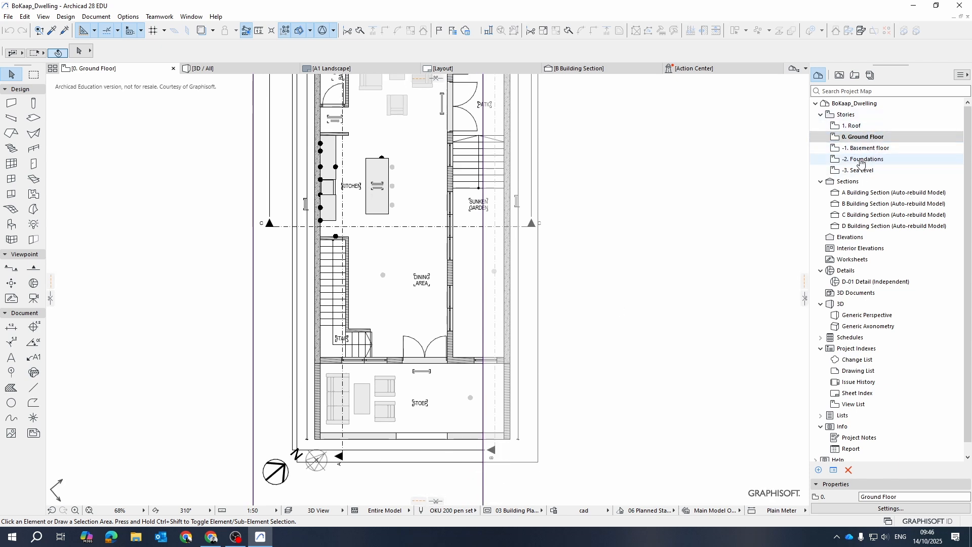
Step: Open the 1. Roof plan and examine the roof outline and the gridded strip along the side of the house
click(856, 127)
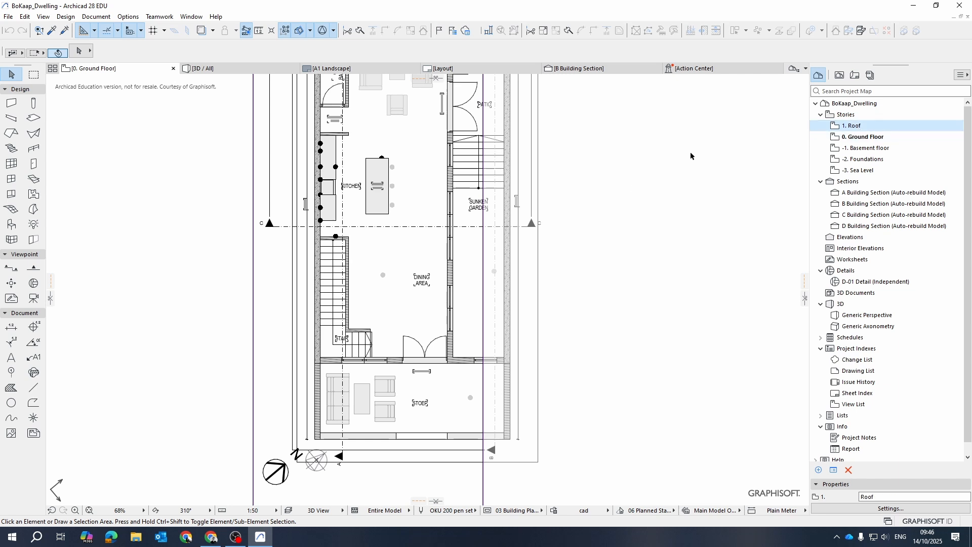
double_click(854, 126)
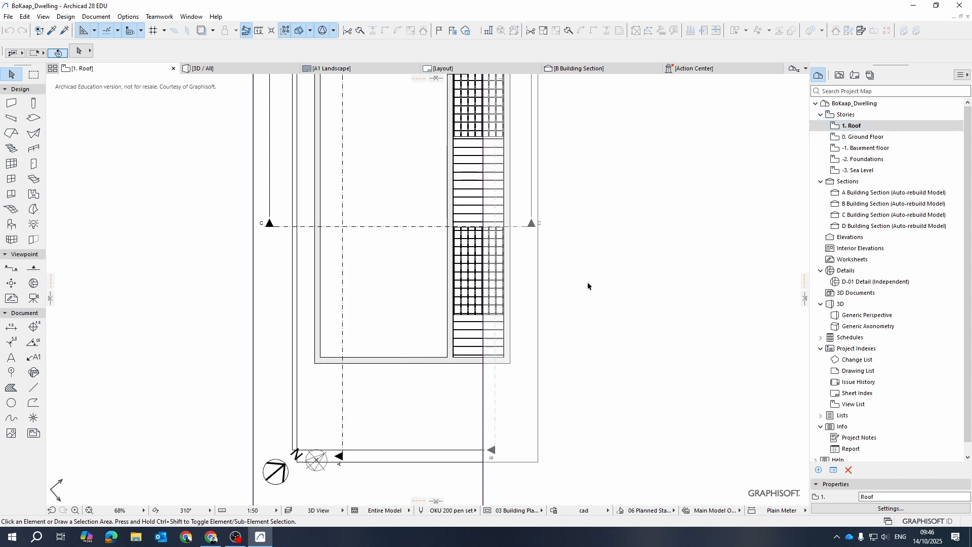
scroll(588, 283, down, 4)
middle_drag(586, 171, 570, 225)
scroll(559, 282, up, 5)
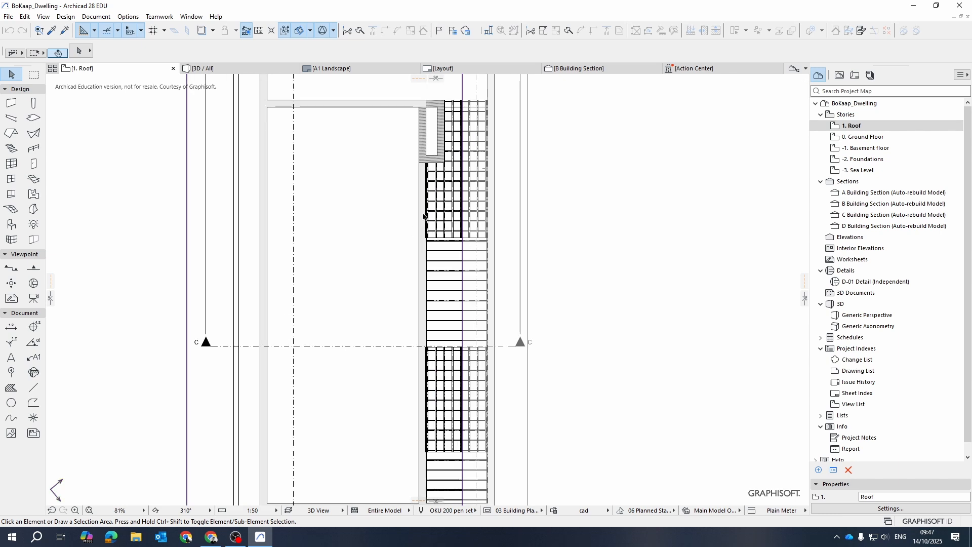
scroll(423, 216, down, 4)
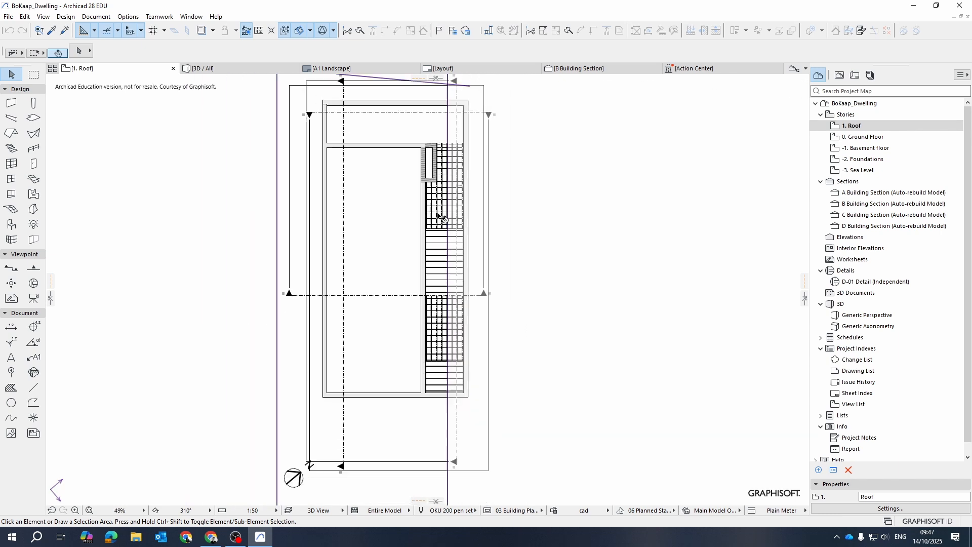
Step: Return through the Ground Floor plan to the -1. Basement floor plan and check the Story Settings without changing them
double_click(869, 140)
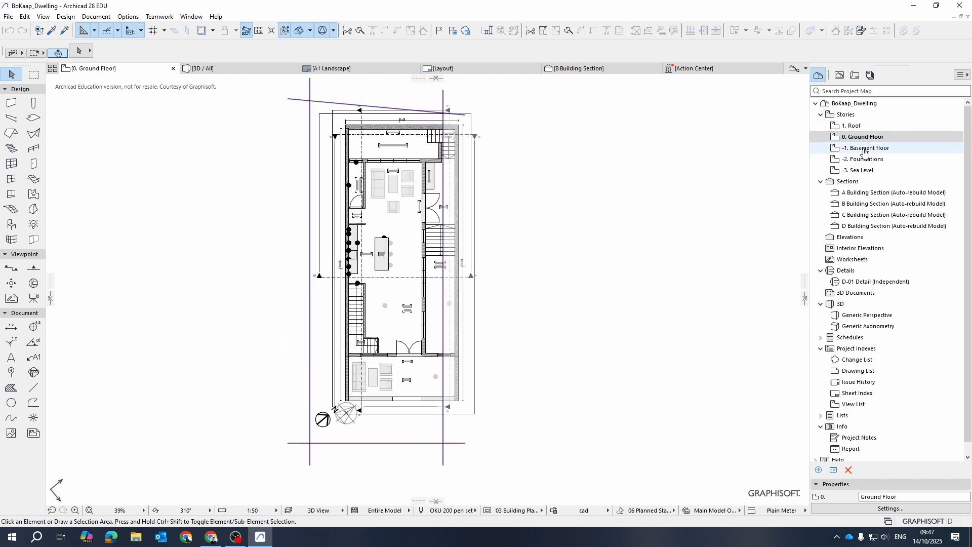
click(865, 152)
double_click(865, 153)
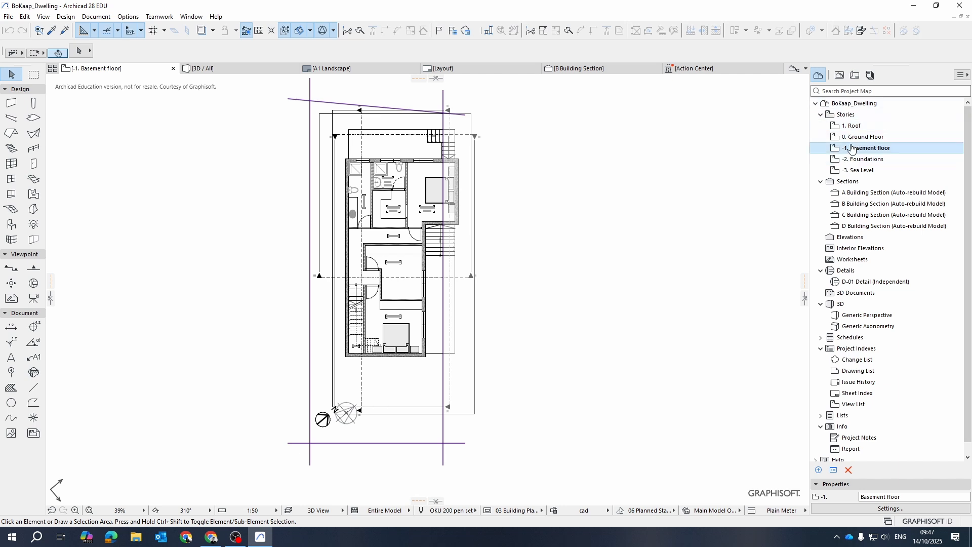
click(900, 508)
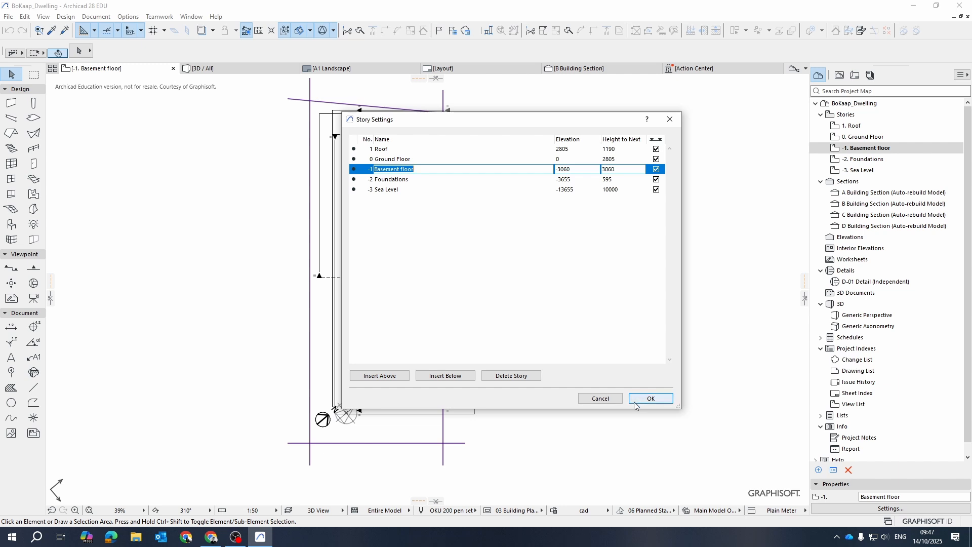
click(594, 399)
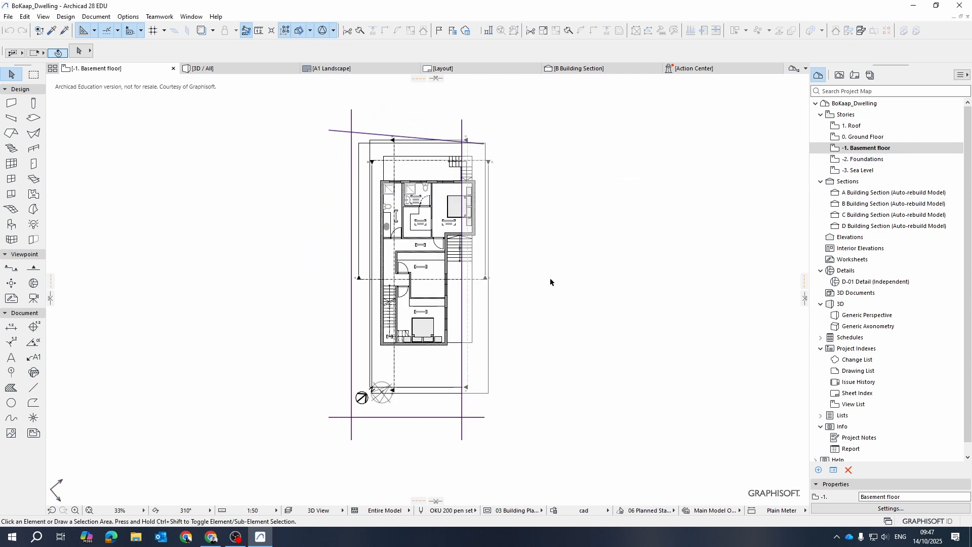
Step: Look over the basement floor plan and the section lines around it, both up close and as a whole
scroll(314, 310, down, 1)
middle_drag(357, 211, 344, 236)
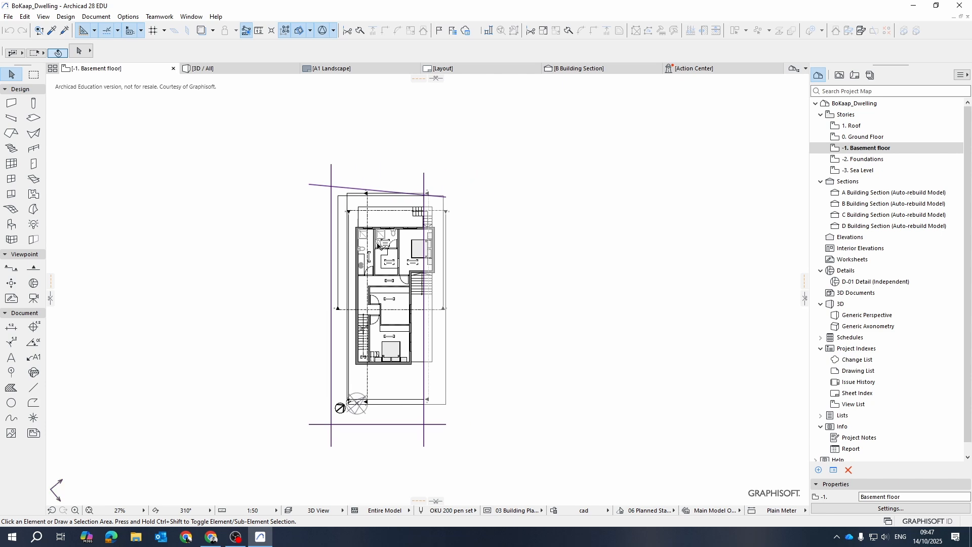
scroll(355, 240, up, 5)
middle_drag(501, 327, 436, 298)
scroll(662, 183, down, 5)
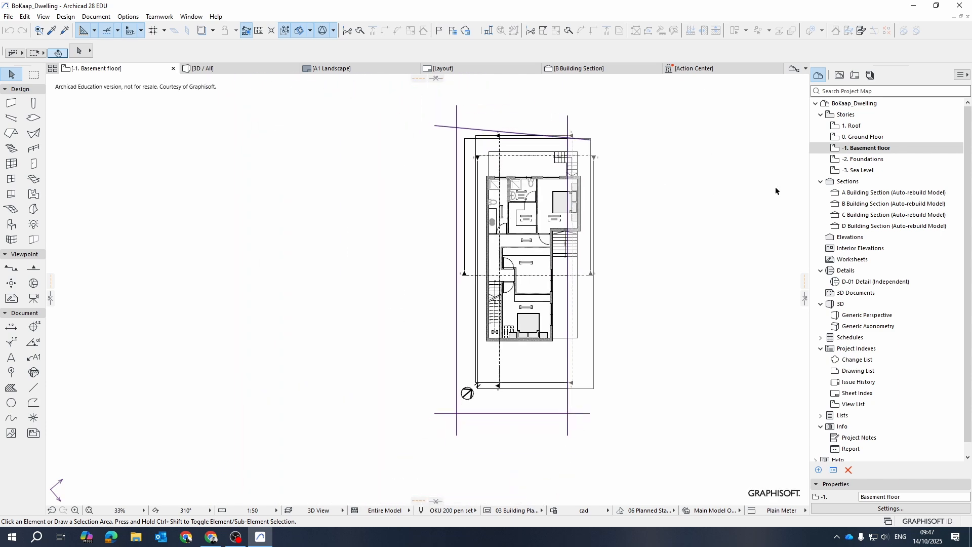
Step: Locate section line A on the basement plan and check its available commands without applying any, leaving it deselected
scroll(515, 136, up, 7)
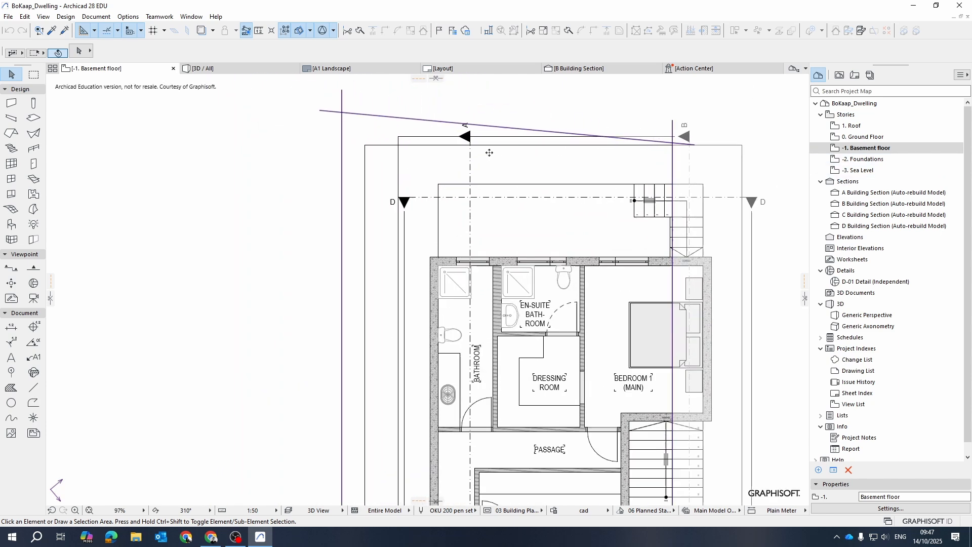
right_click(471, 173)
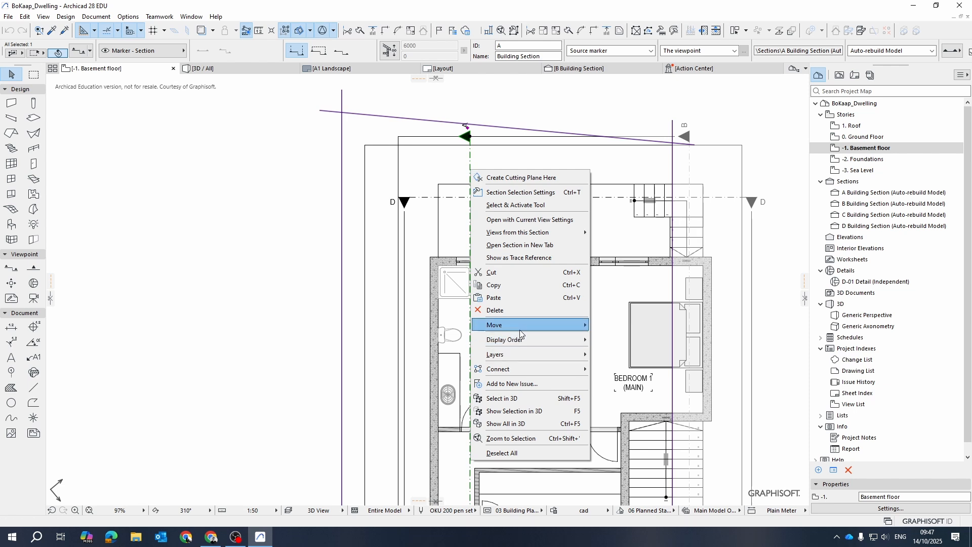
mouse_move(525, 324)
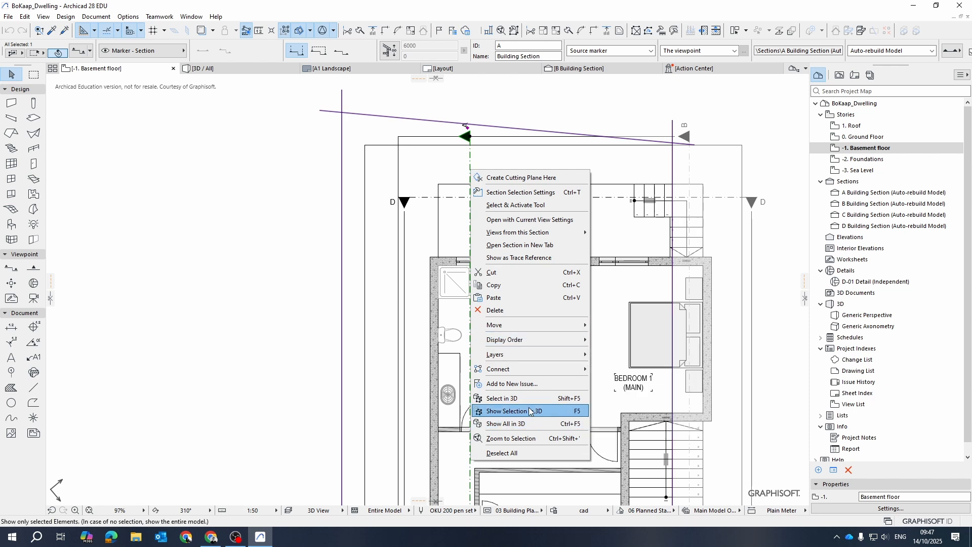
key(Escape)
key(Escape)
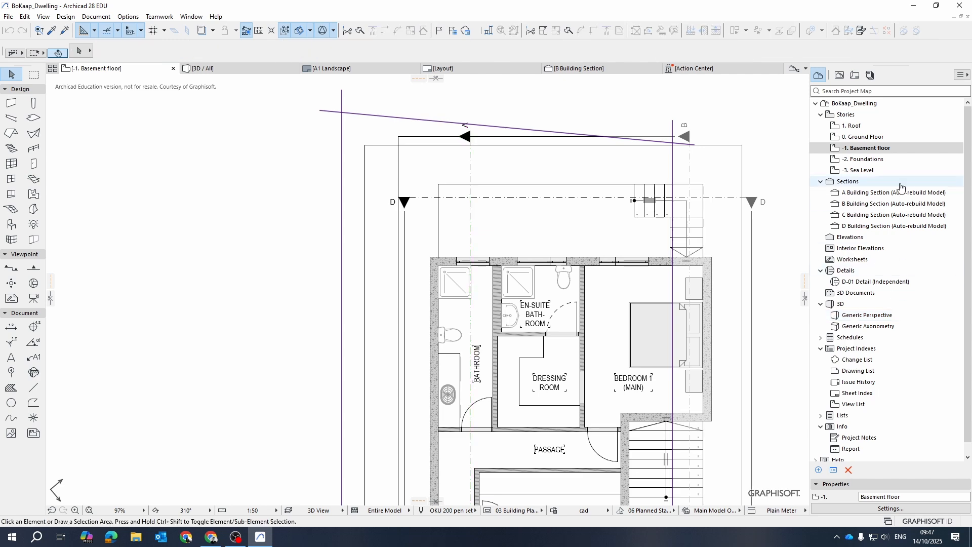
Step: Open the A Building Section and view the full cut through the house and sloping site
double_click(877, 195)
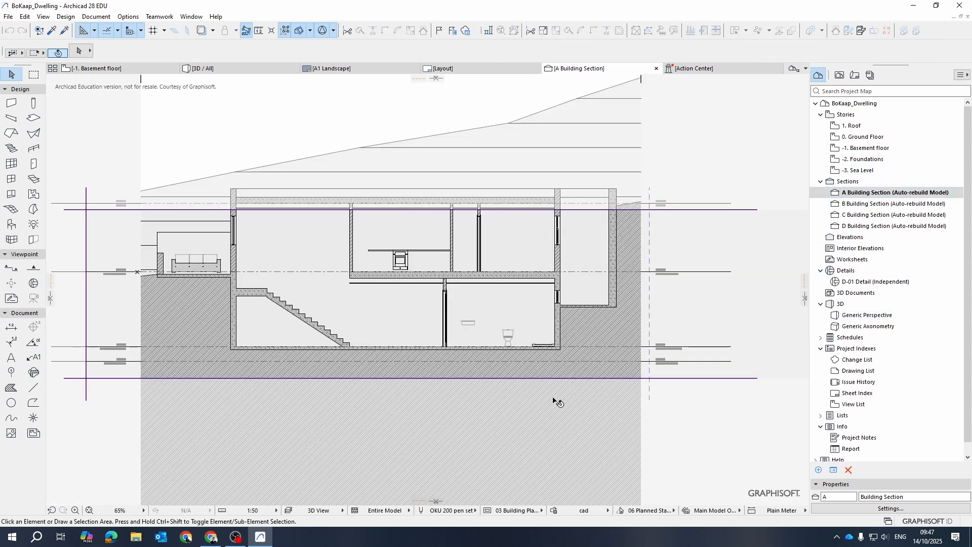
scroll(472, 309, down, 4)
click(710, 168)
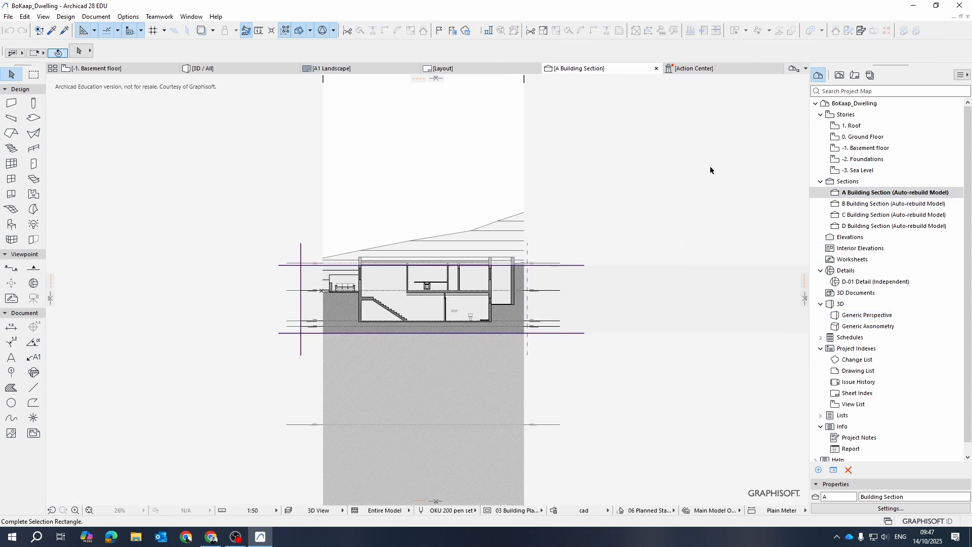
scroll(330, 318, up, 4)
key(Escape)
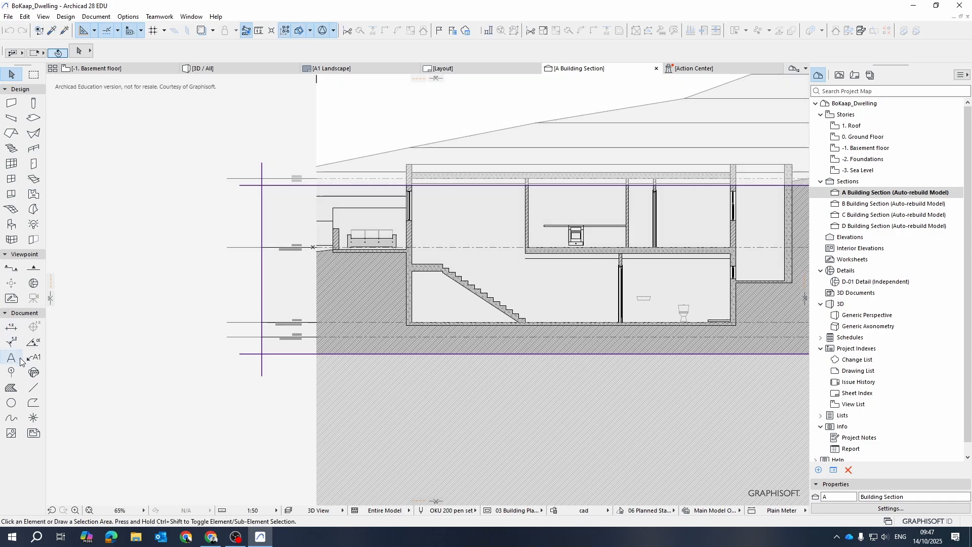
Step: Inspect the basement bathroom in section A, including its floor slab and the wall against the ground
scroll(353, 400, up, 2)
scroll(560, 365, up, 3)
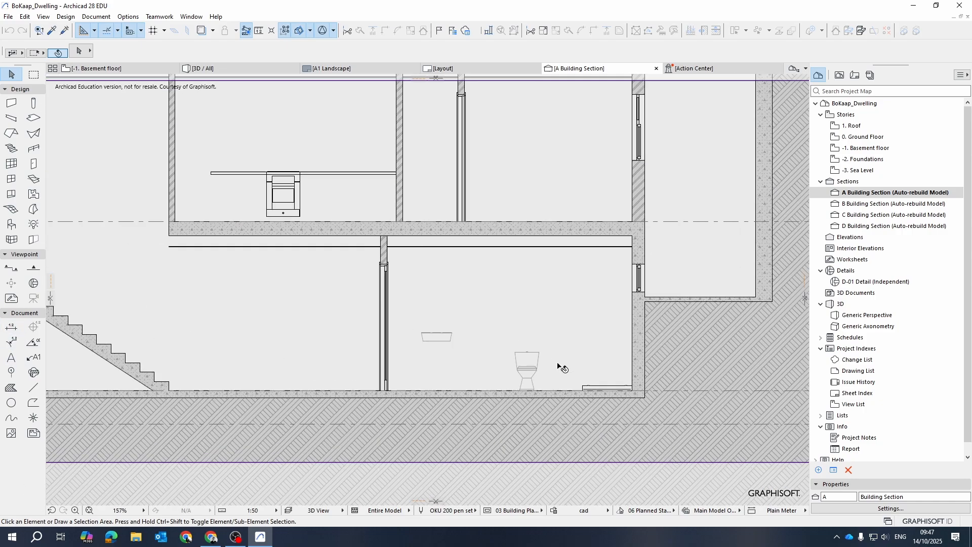
scroll(653, 401, down, 5)
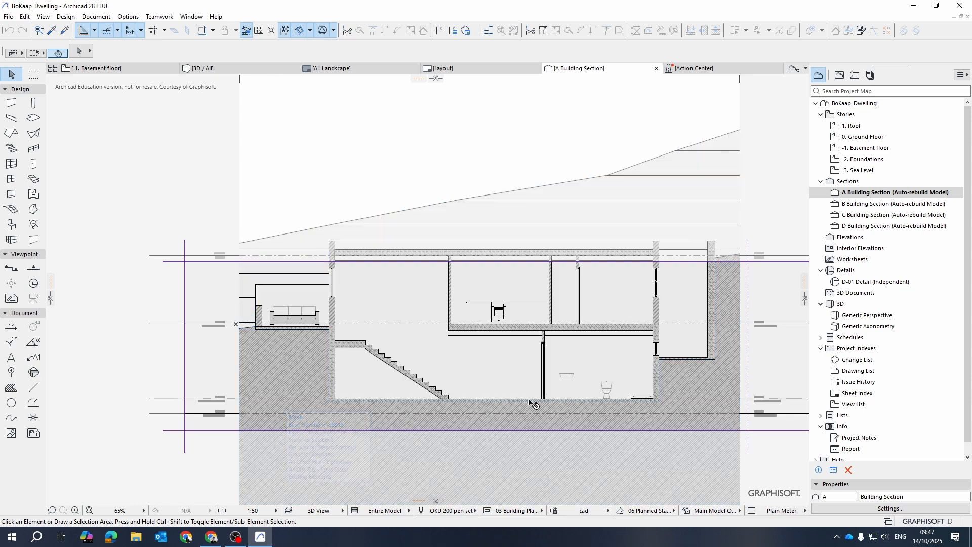
Step: Examine the stair, its landing and the basement wall against the ground below the stoep in section A
scroll(152, 375, up, 5)
scroll(152, 374, up, 7)
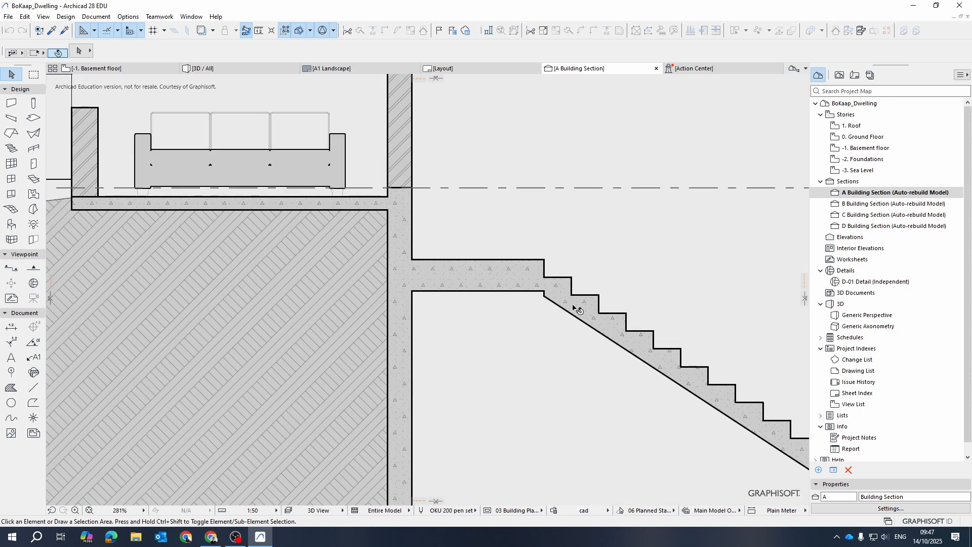
scroll(514, 295, down, 11)
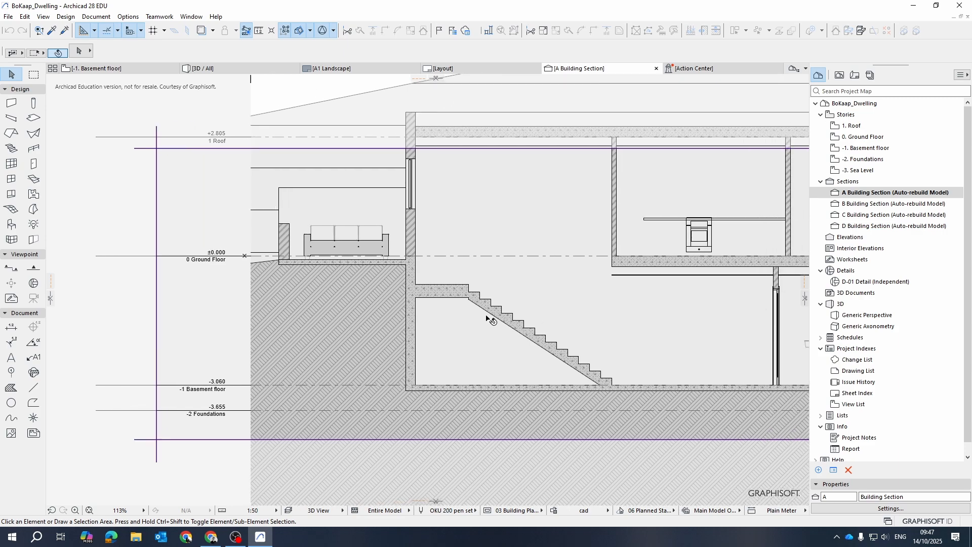
scroll(488, 321, up, 8)
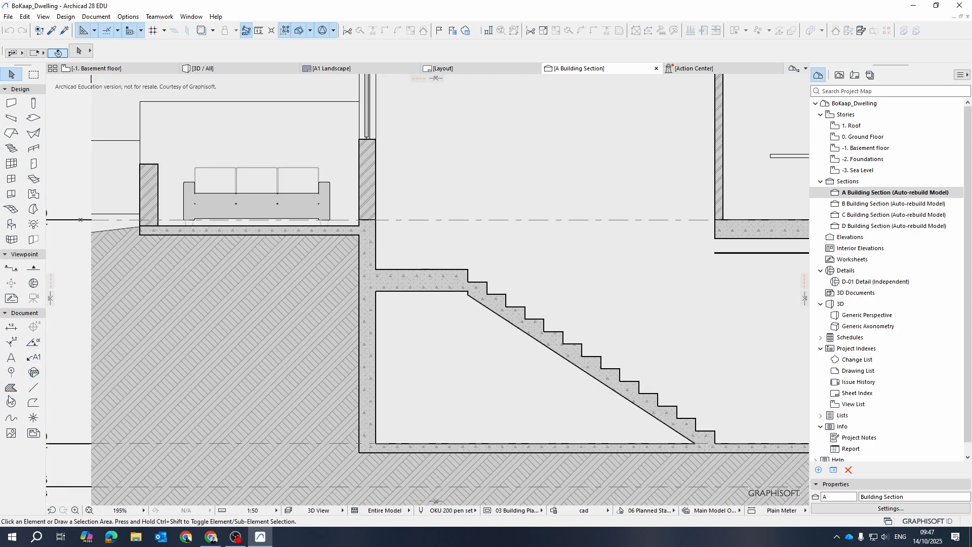
scroll(374, 298, down, 10)
scroll(405, 289, up, 5)
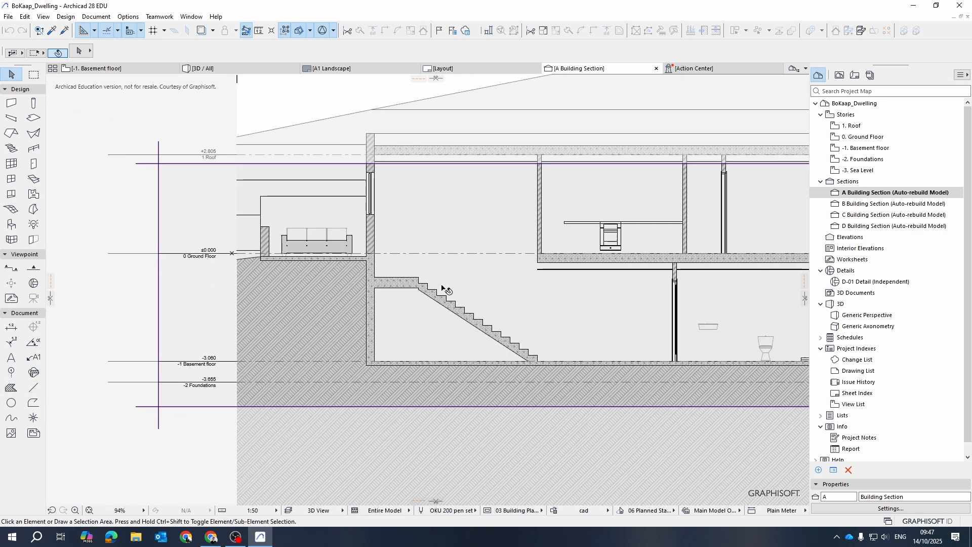
middle_drag(445, 384, 408, 376)
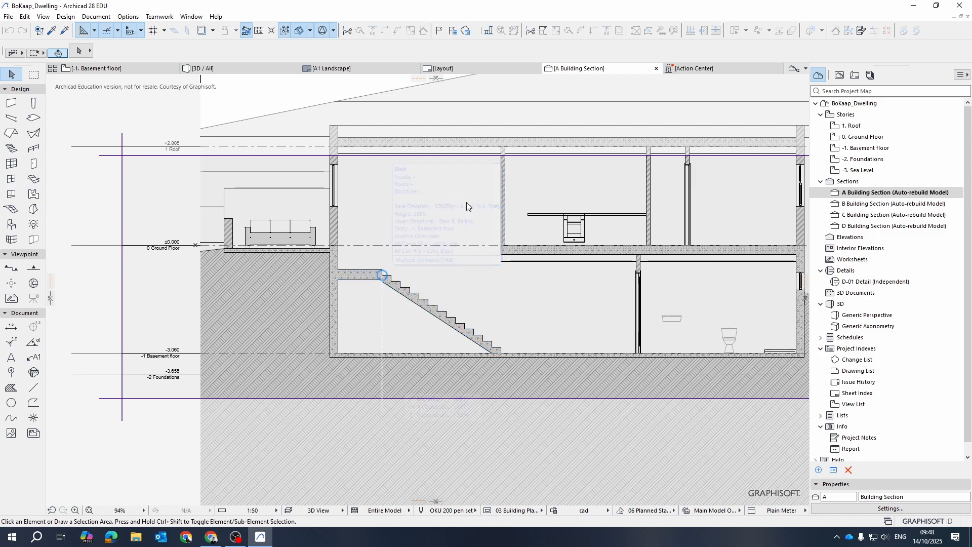
middle_drag(475, 225, 439, 244)
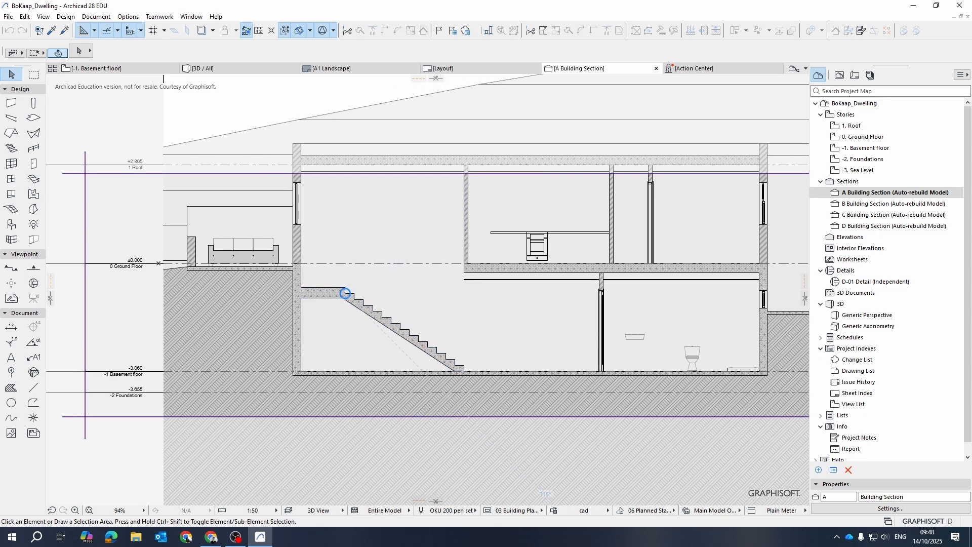
Step: Switch to the sans 10021:2012 model in Rayon and examine the asphalt tanking details in Figures 4 to 6
click(212, 539)
scroll(384, 281, up, 5)
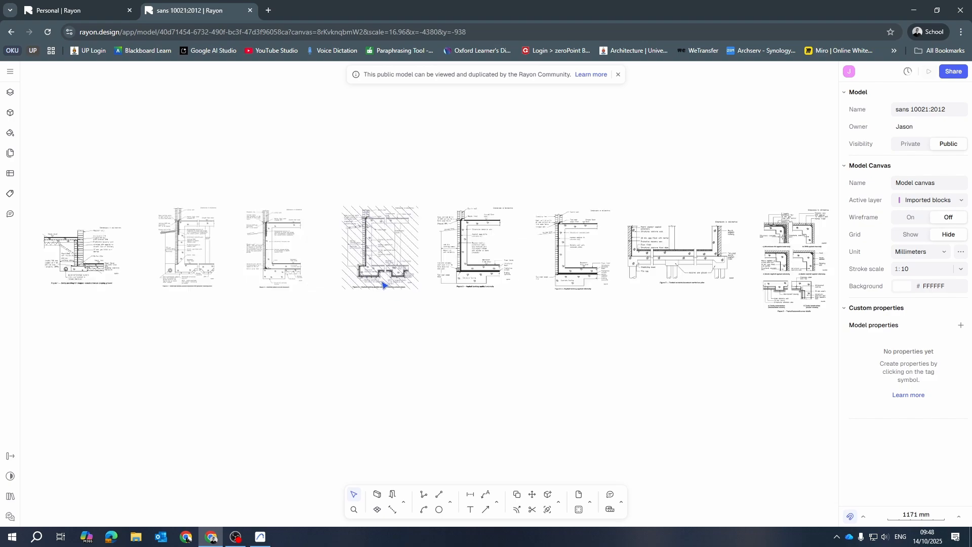
scroll(359, 286, down, 2)
middle_drag(659, 287, 528, 314)
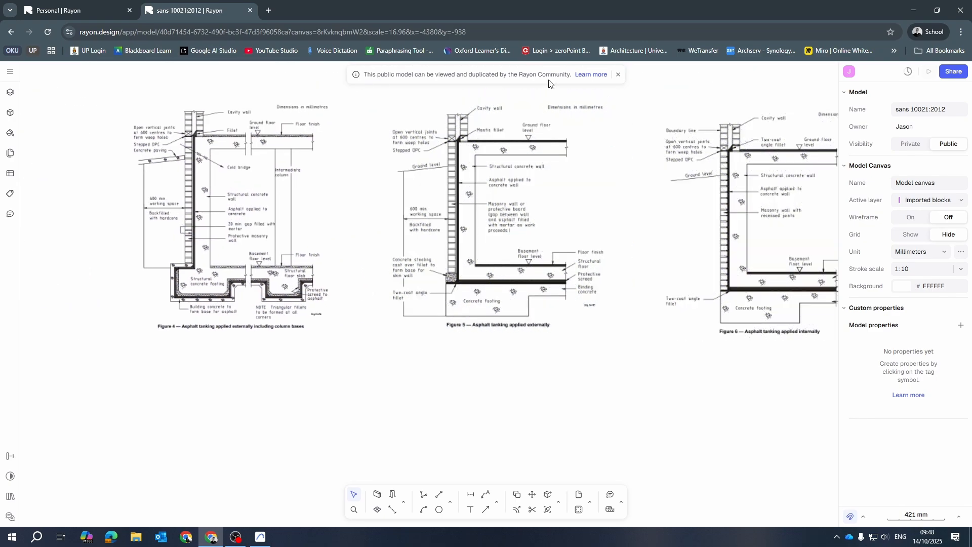
Step: Browse the remaining basement waterproofing details, looking closely at the waterproof concrete construction and water stop figures
scroll(682, 338, down, 8)
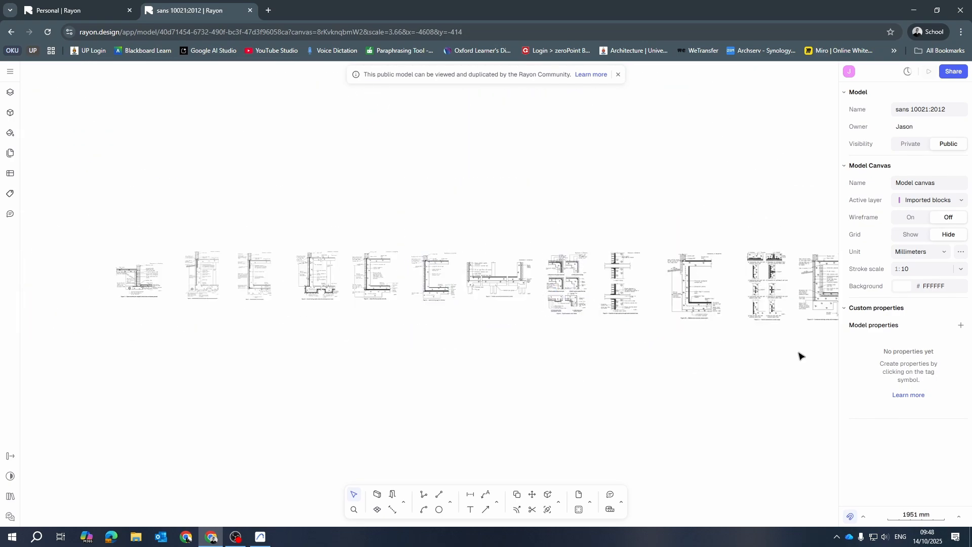
middle_drag(782, 354, 536, 360)
scroll(448, 293, up, 10)
scroll(491, 318, down, 5)
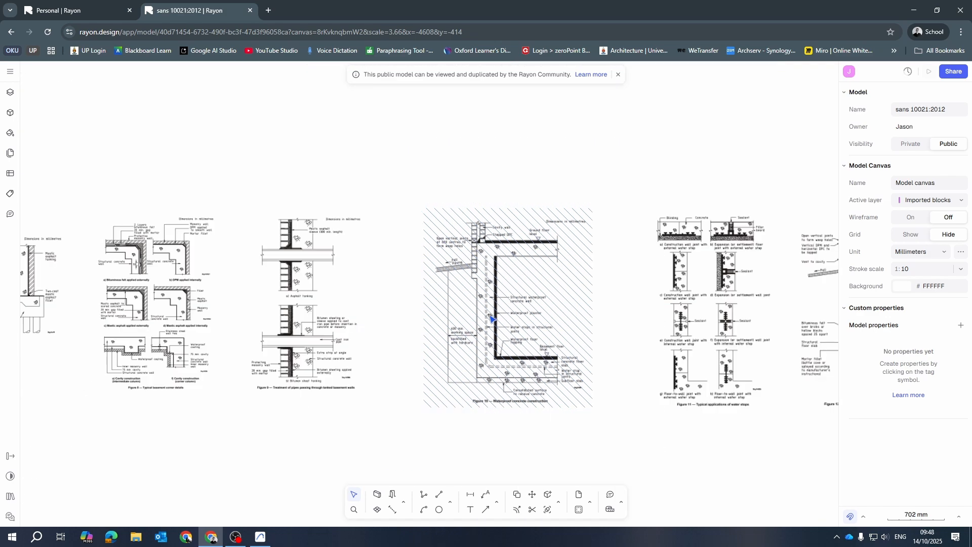
scroll(502, 374, down, 5)
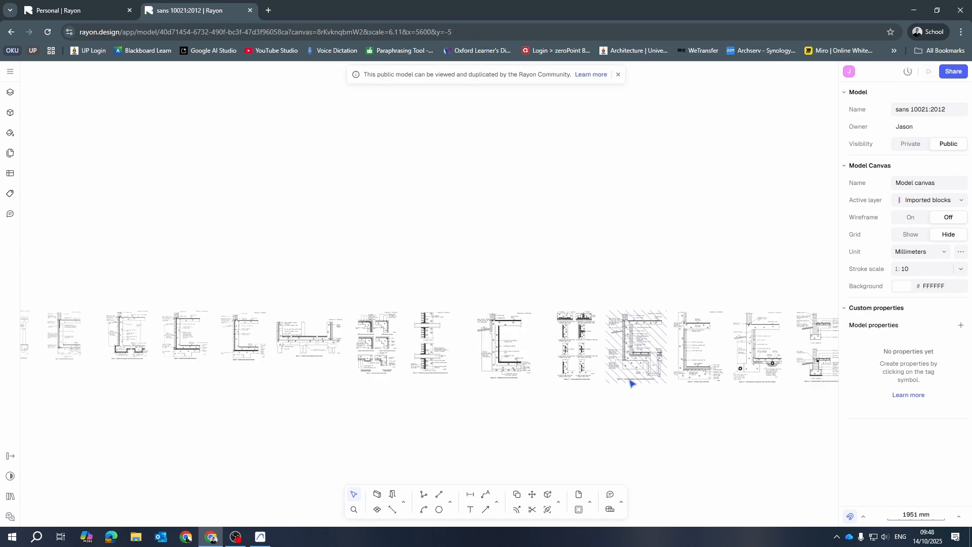
Step: Browse past the basement figures in the sans 10021:2012 model to the balcony and window DPC details in Figures 22 to 30
scroll(720, 378, up, 5)
scroll(537, 325, down, 8)
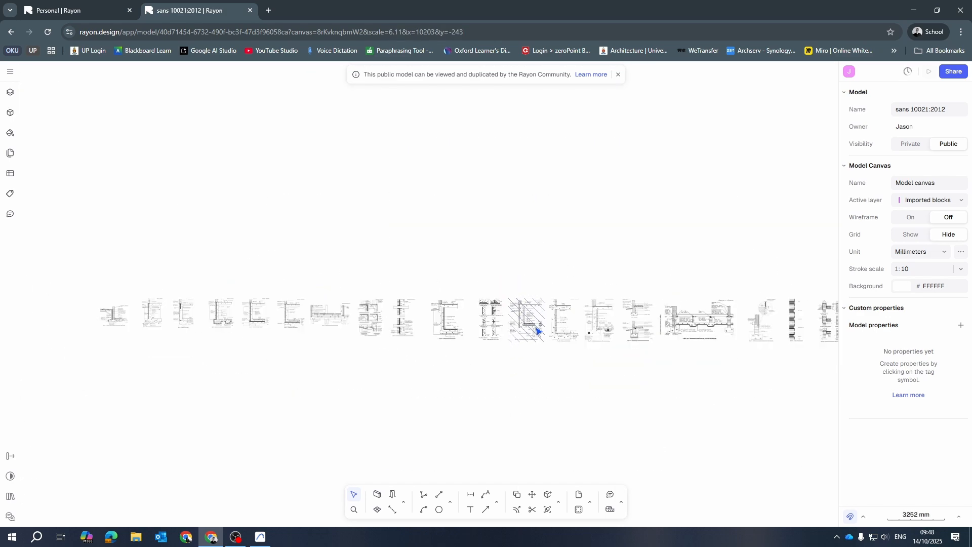
middle_drag(729, 349, 294, 360)
scroll(589, 319, up, 8)
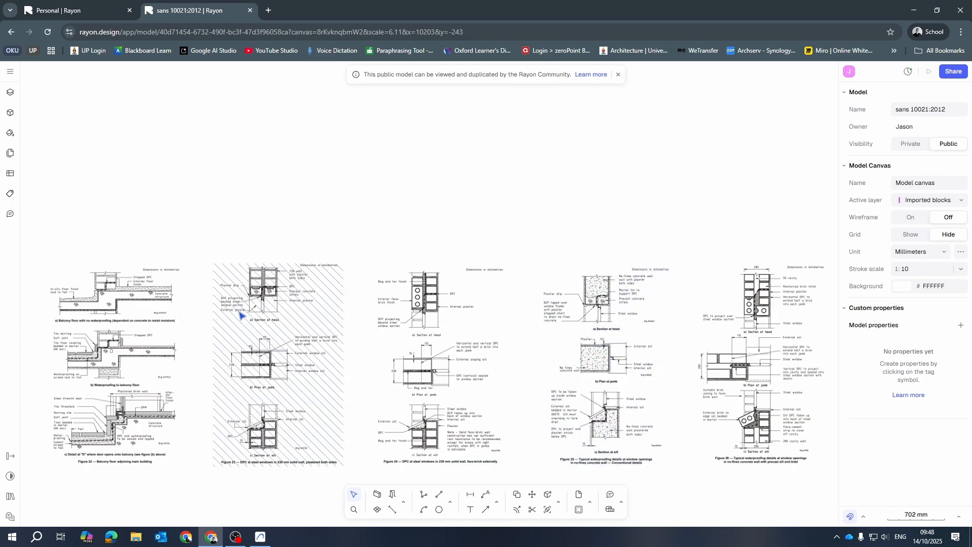
middle_drag(699, 390, 256, 376)
middle_drag(705, 361, 371, 354)
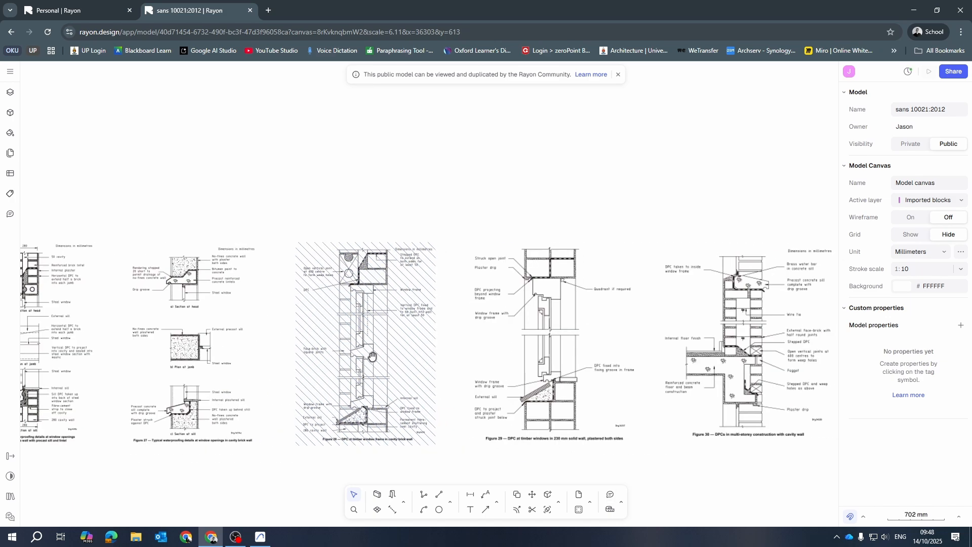
Step: Return to the basement tanking figures and examine the waterproofing, slab and footing of the internally tanked concrete basement in Figure 3
scroll(663, 305, down, 8)
mouse_move(753, 321)
middle_down()
mouse_move(183, 324)
mouse_move(970, 355)
middle_up()
middle_drag(230, 355, 614, 348)
scroll(414, 350, up, 11)
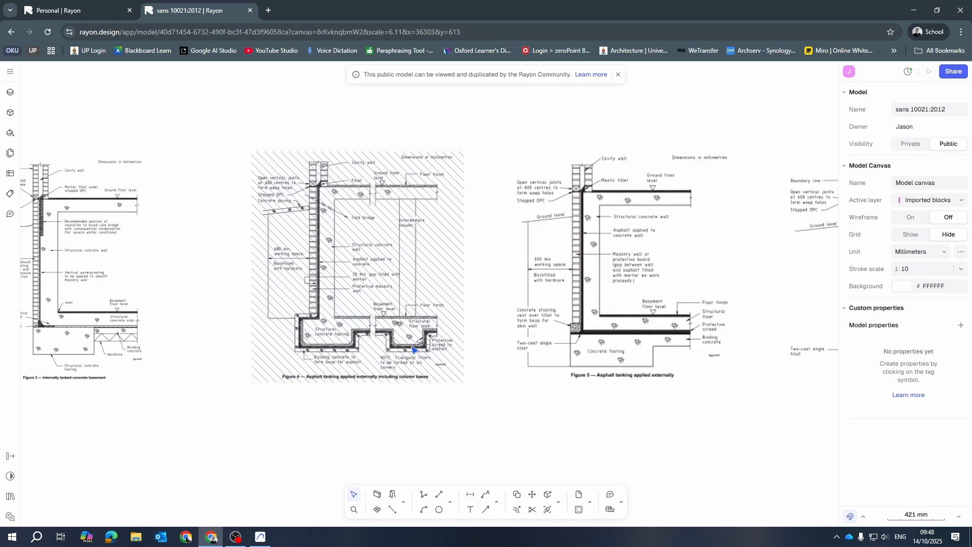
middle_drag(345, 337, 805, 341)
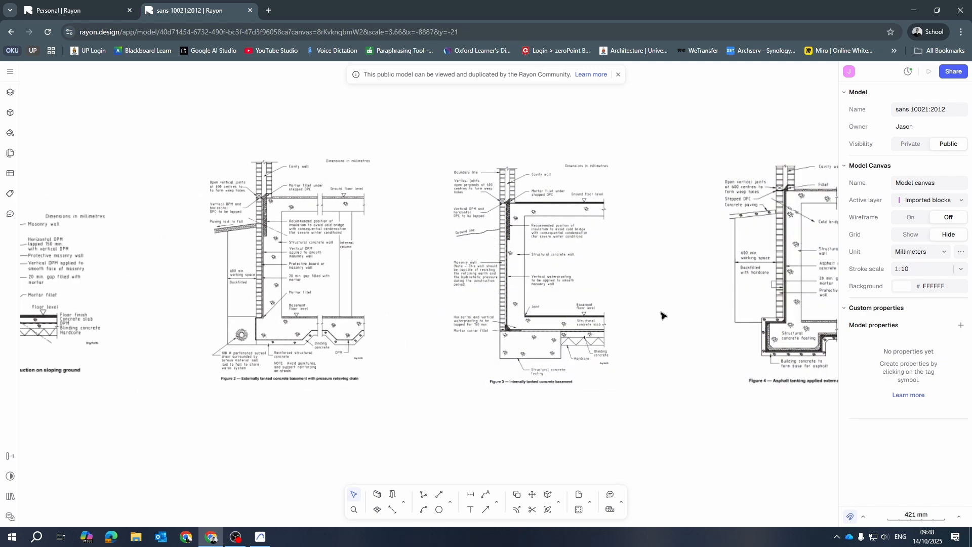
scroll(565, 338, up, 5)
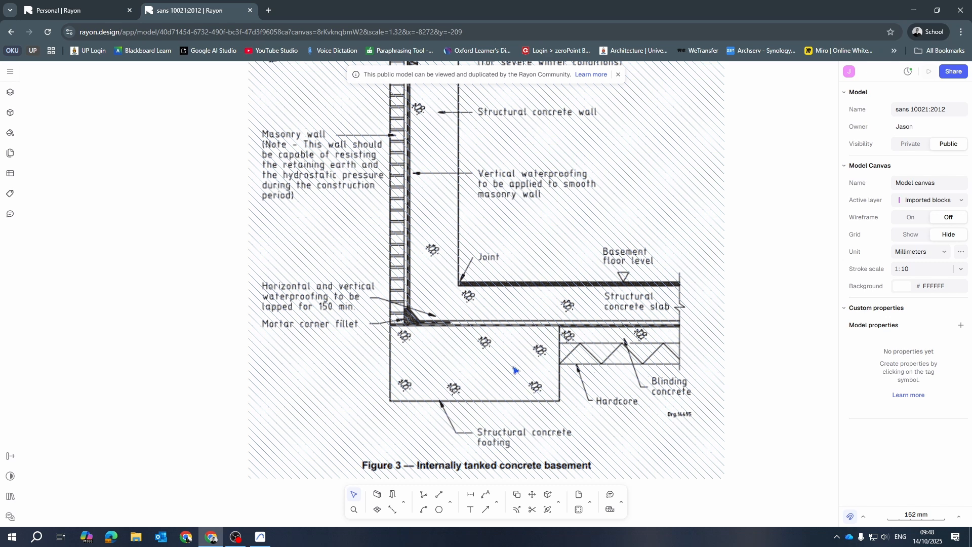
scroll(642, 343, down, 5)
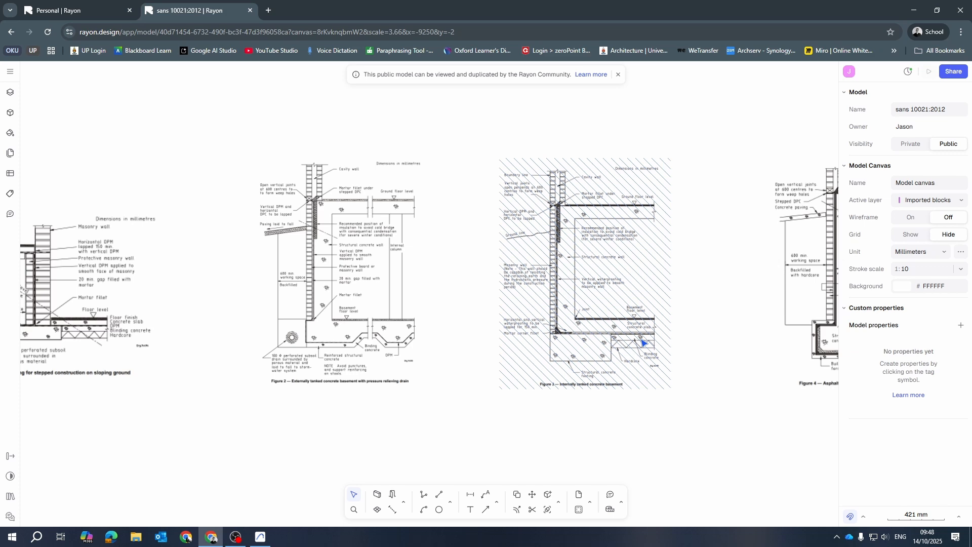
Step: Switch back to section A of BoKaap_Dwelling in Archicad and examine the basement bathroom and the retaining wall against the ground
click(915, 10)
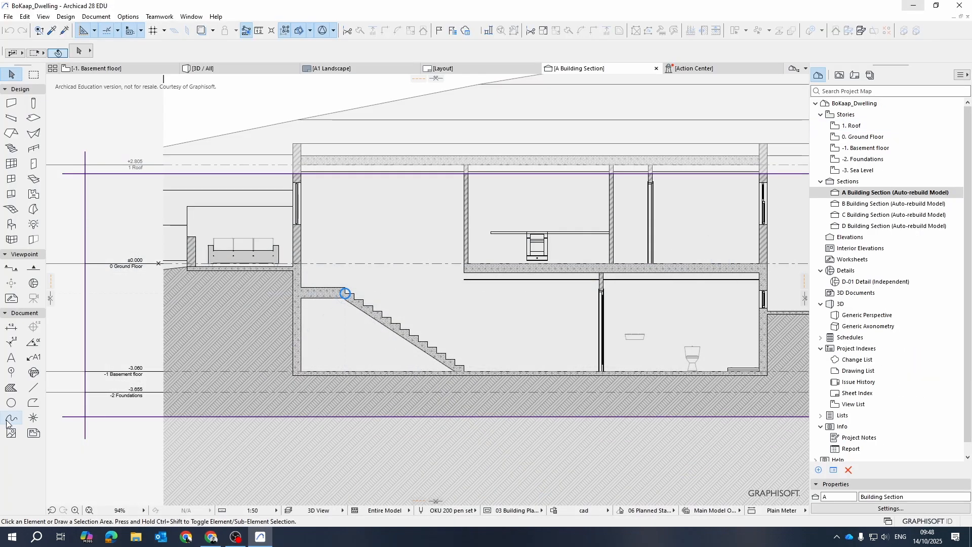
click(11, 389)
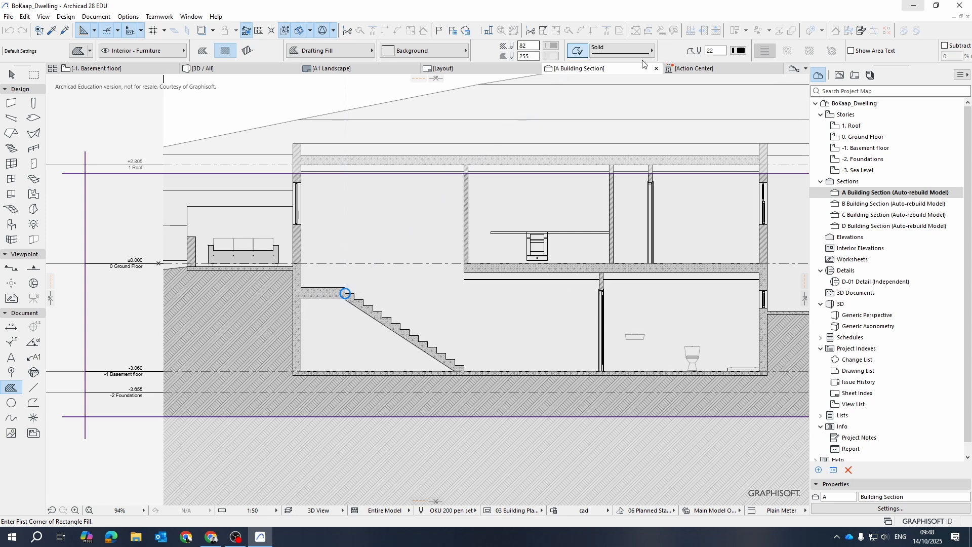
key(Escape)
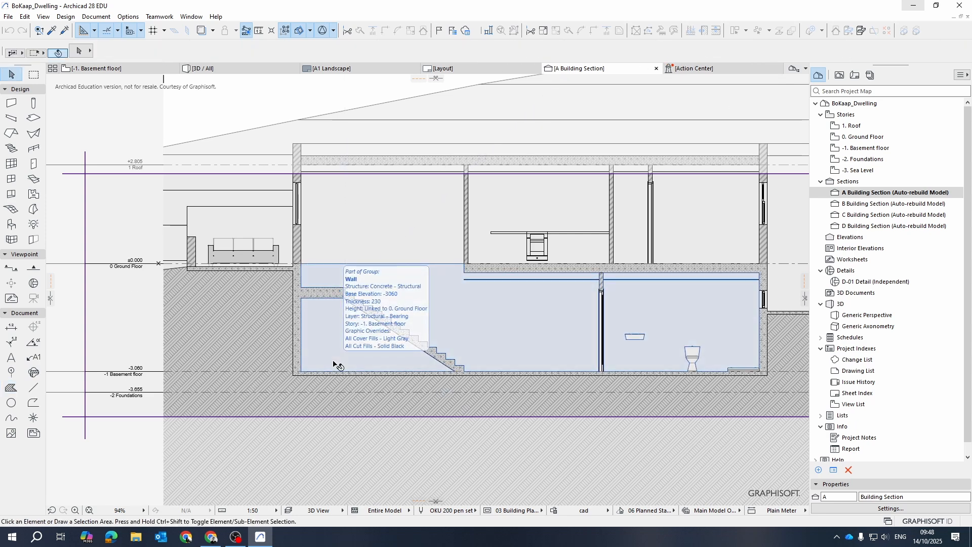
scroll(489, 329, down, 4)
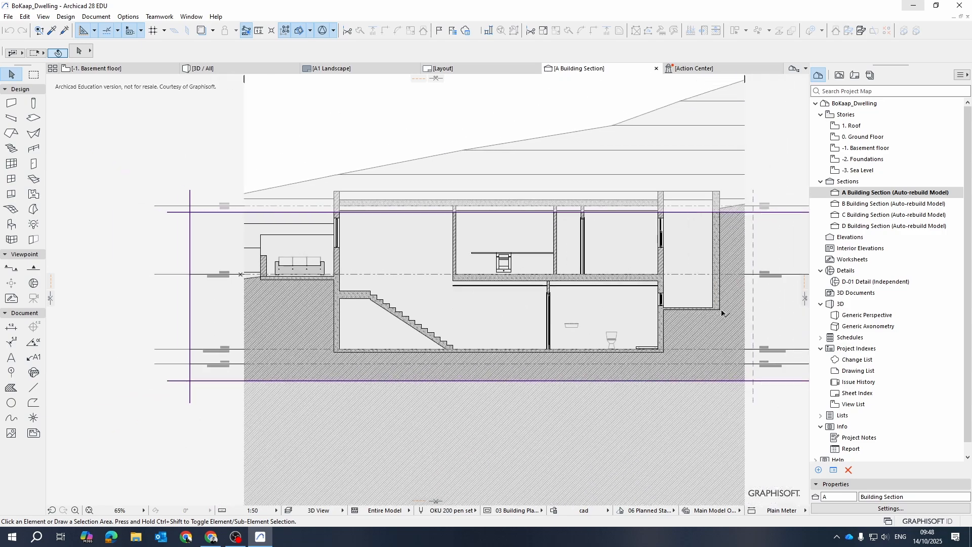
middle_drag(666, 306, 549, 316)
scroll(549, 316, up, 6)
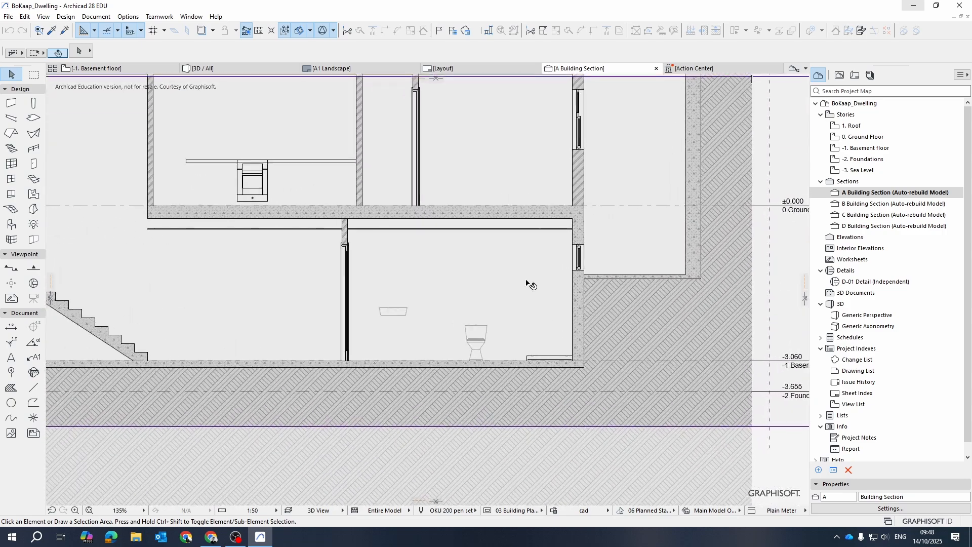
scroll(609, 279, down, 4)
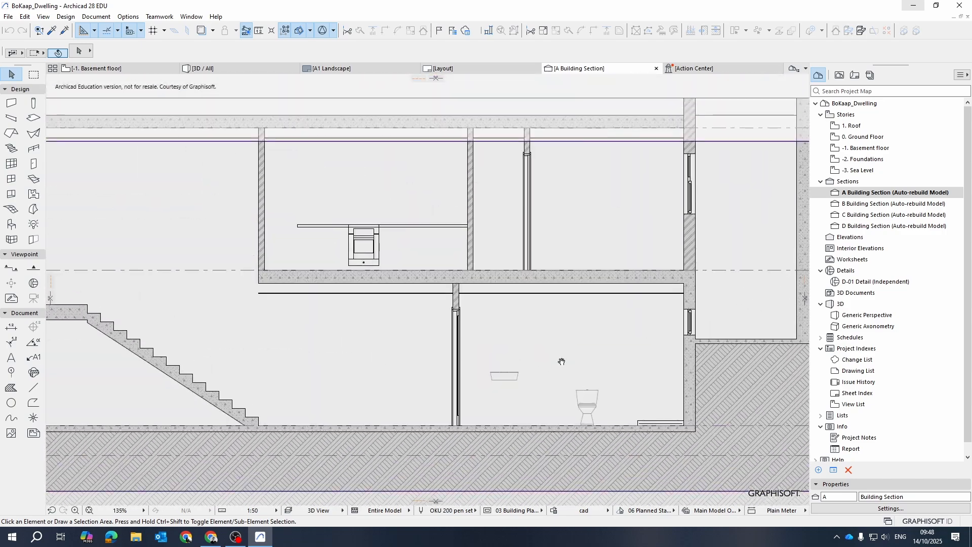
scroll(507, 289, down, 8)
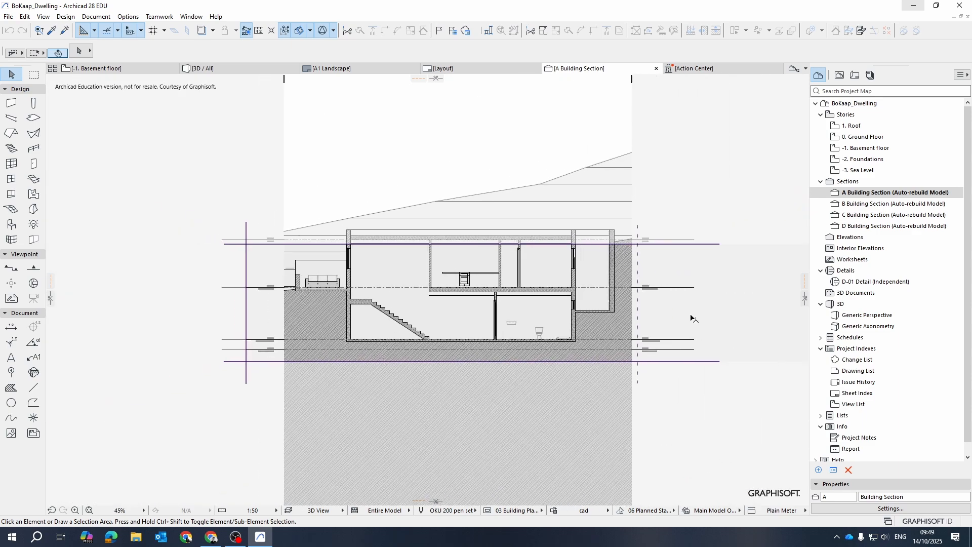
Step: Turn off the cutting planes in section A
click(310, 32)
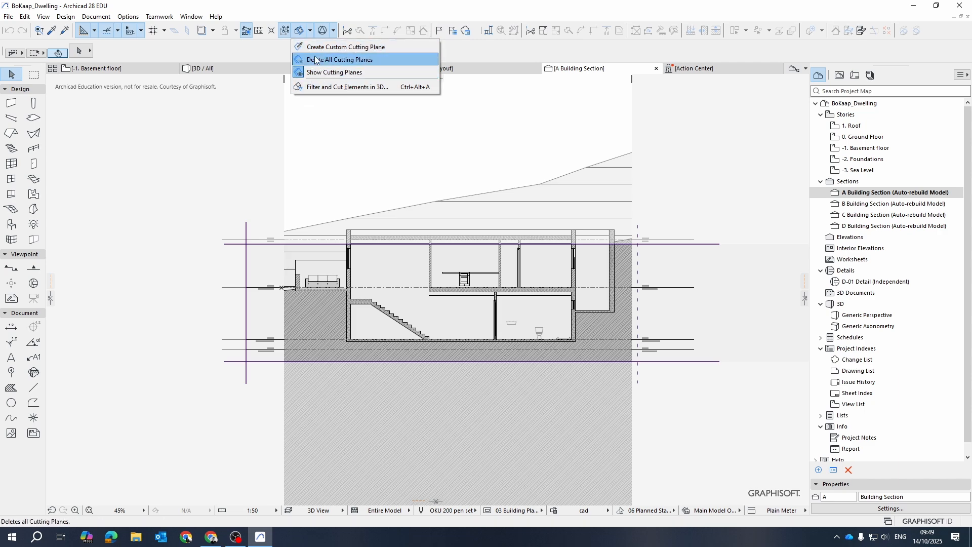
click(300, 33)
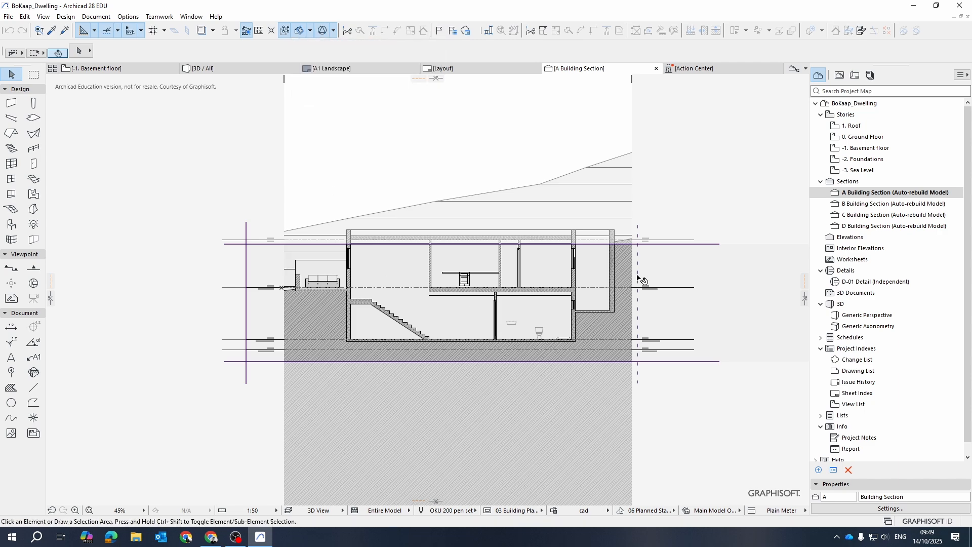
click(301, 32)
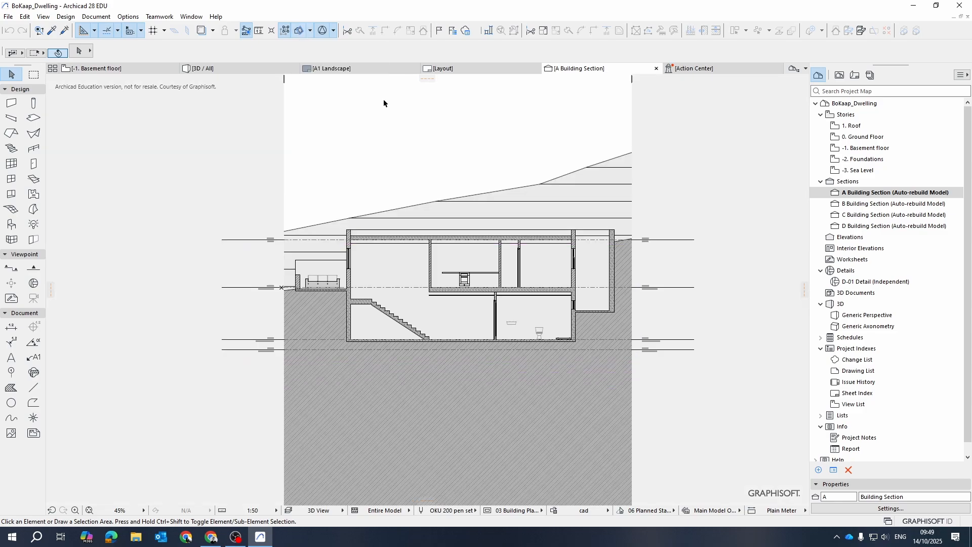
click(728, 331)
scroll(616, 276, down, 1)
scroll(617, 279, down, 2)
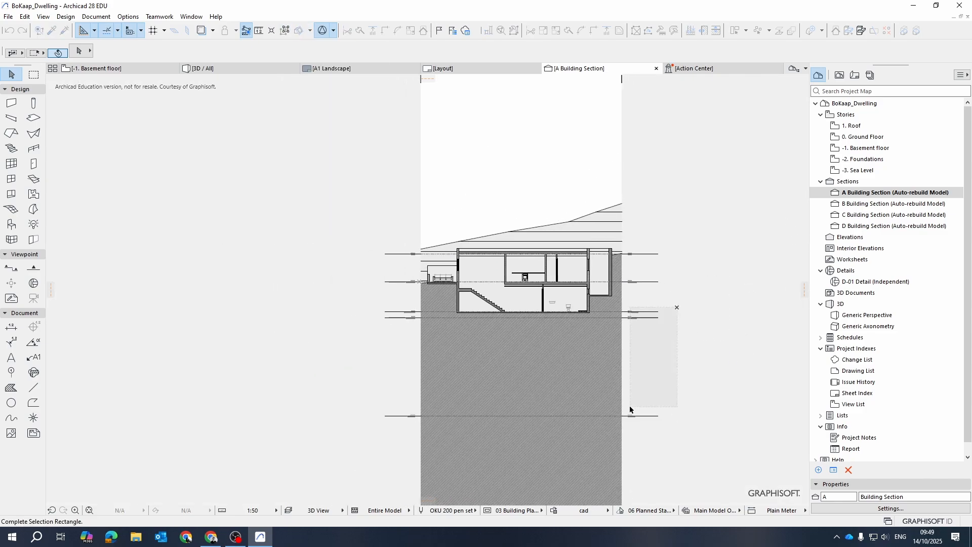
click(629, 405)
Step: Inspect the basement bathroom's external concrete wall and its small high-level window in section A
scroll(548, 306, up, 5)
scroll(640, 218, up, 3)
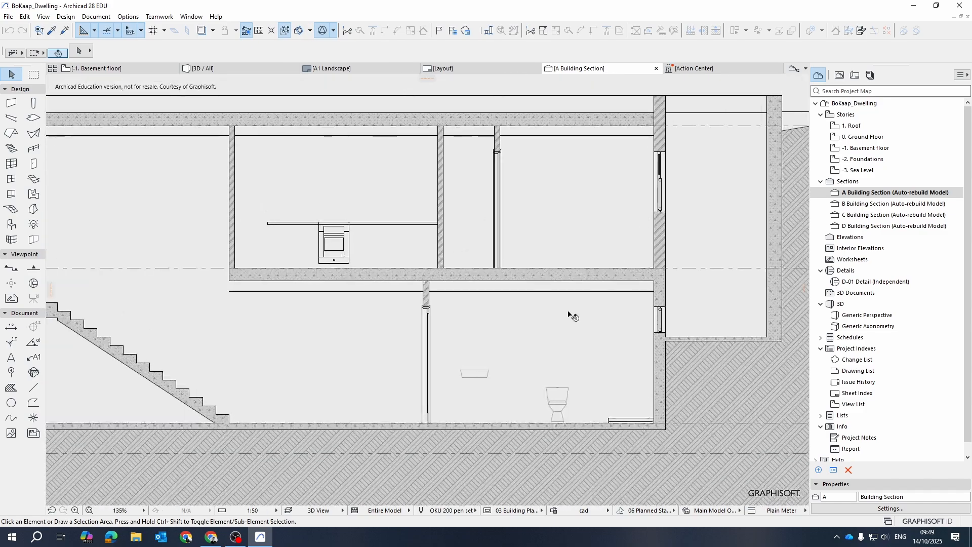
click(662, 299)
key(Escape)
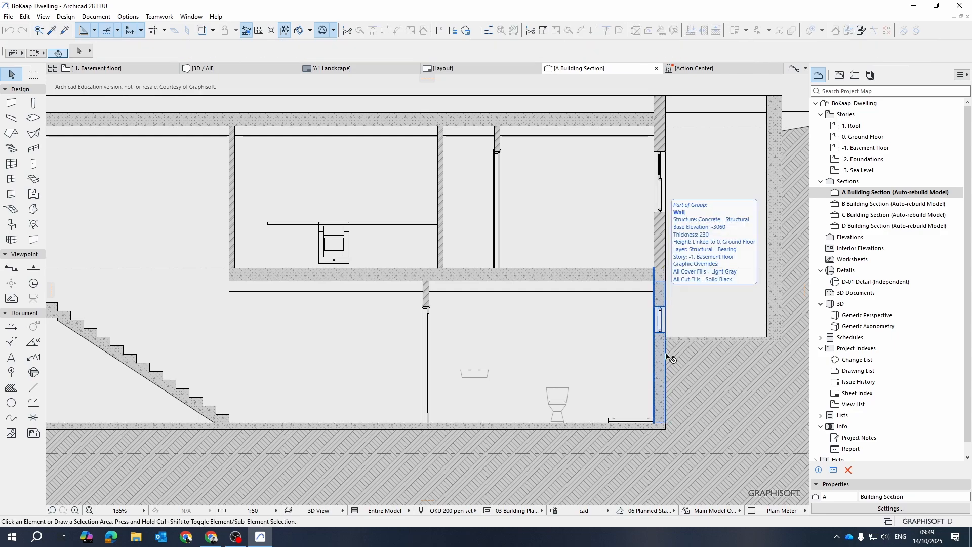
scroll(668, 357, down, 3)
scroll(671, 349, up, 6)
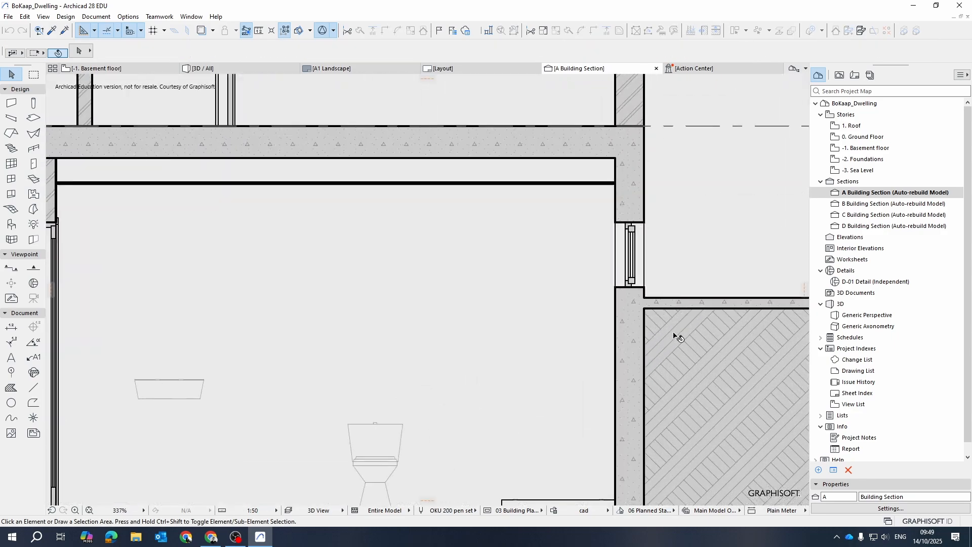
scroll(649, 261, up, 1)
click(626, 246)
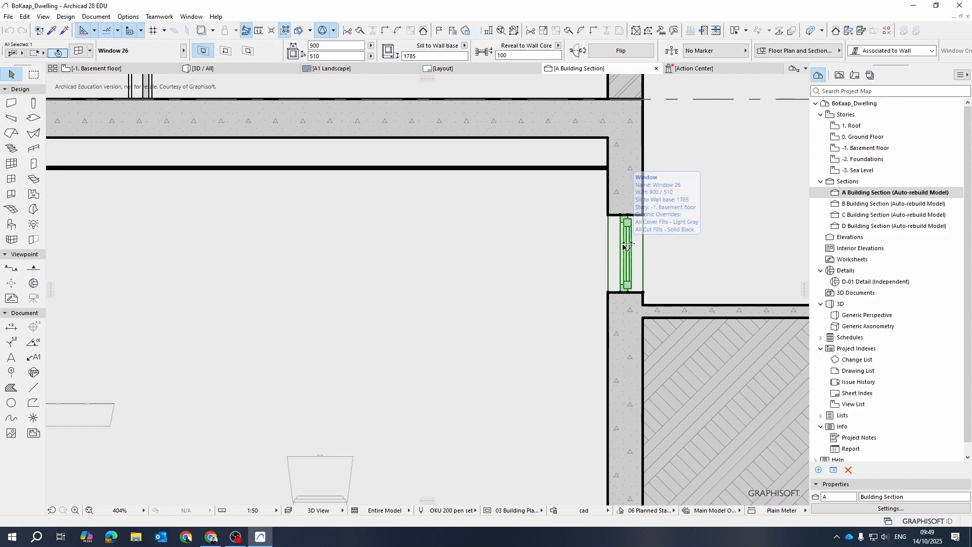
key(Escape)
Step: Look across section A from the rear retaining wall to the stair, the stoep and the front basement wall
scroll(302, 334, down, 5)
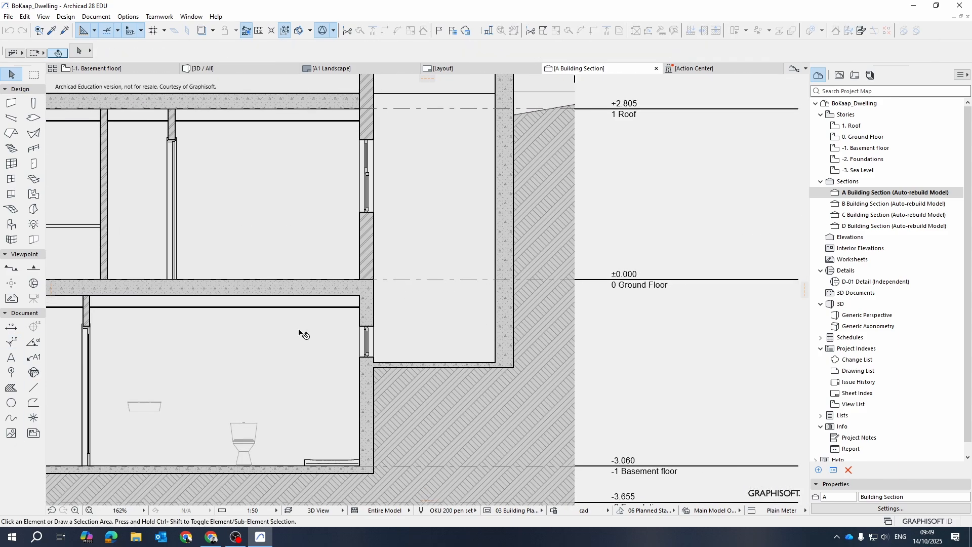
scroll(291, 359, down, 1)
middle_drag(369, 325, 609, 304)
middle_drag(389, 249, 713, 288)
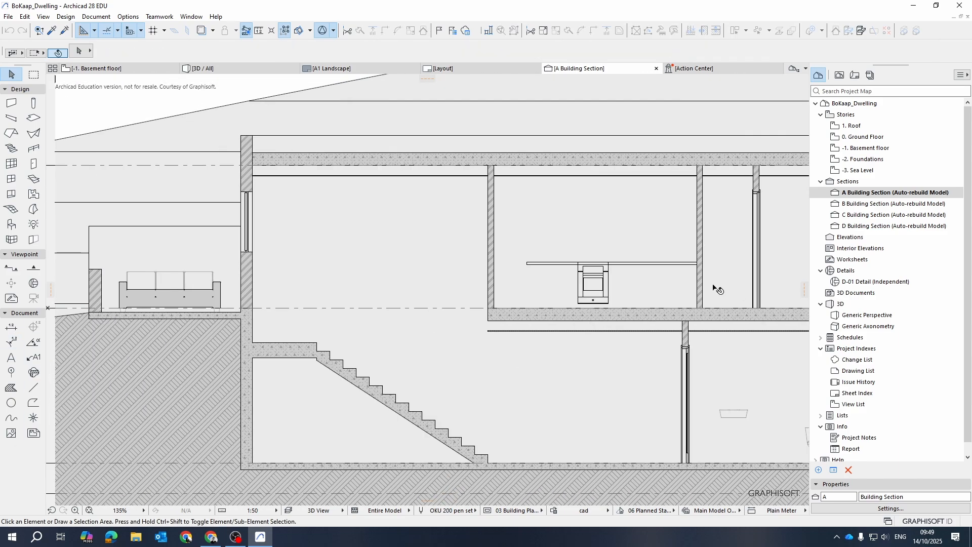
scroll(658, 289, down, 2)
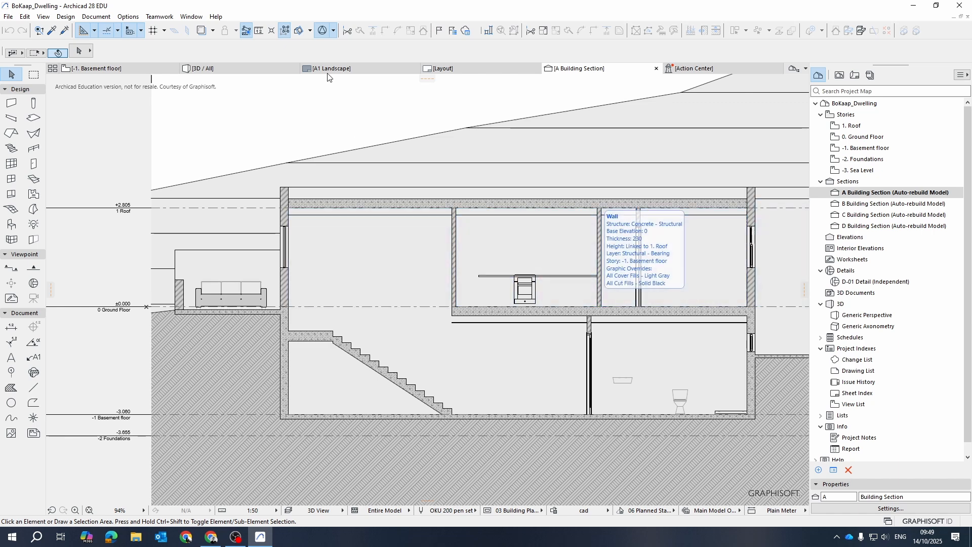
Step: Open the 3D view of the dwelling and examine the front stoep, the side windows, the outdoor stair and the rear retaining walls
click(284, 71)
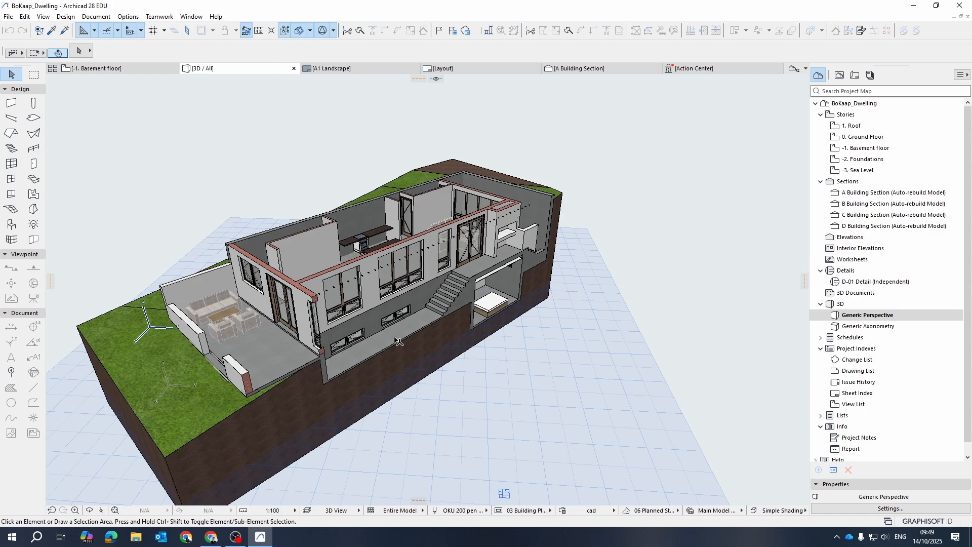
scroll(398, 341, down, 2)
shift+middle_drag(400, 341, 584, 329)
scroll(319, 315, up, 5)
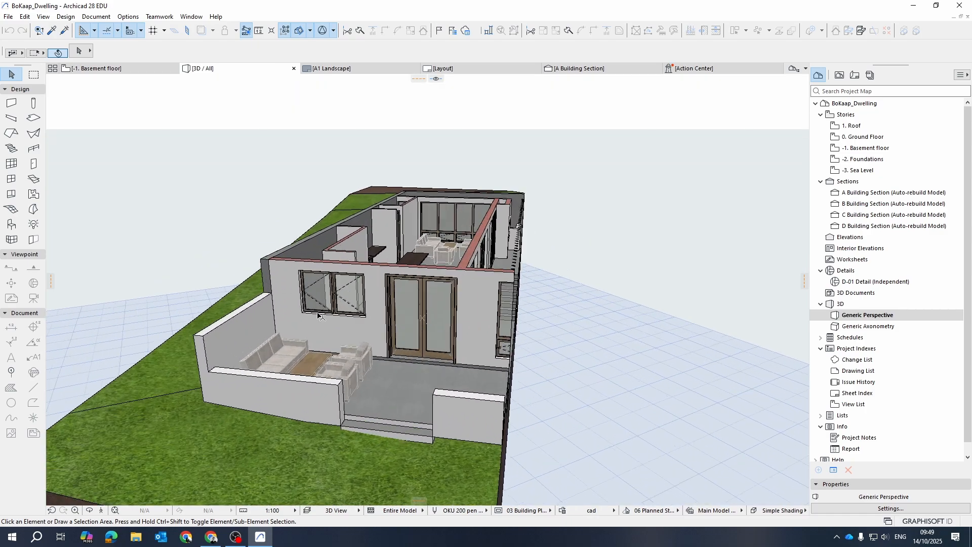
scroll(318, 316, up, 3)
shift+middle_drag(309, 316, 193, 339)
scroll(192, 339, down, 2)
shift+middle_drag(662, 336, 552, 314)
scroll(611, 196, up, 4)
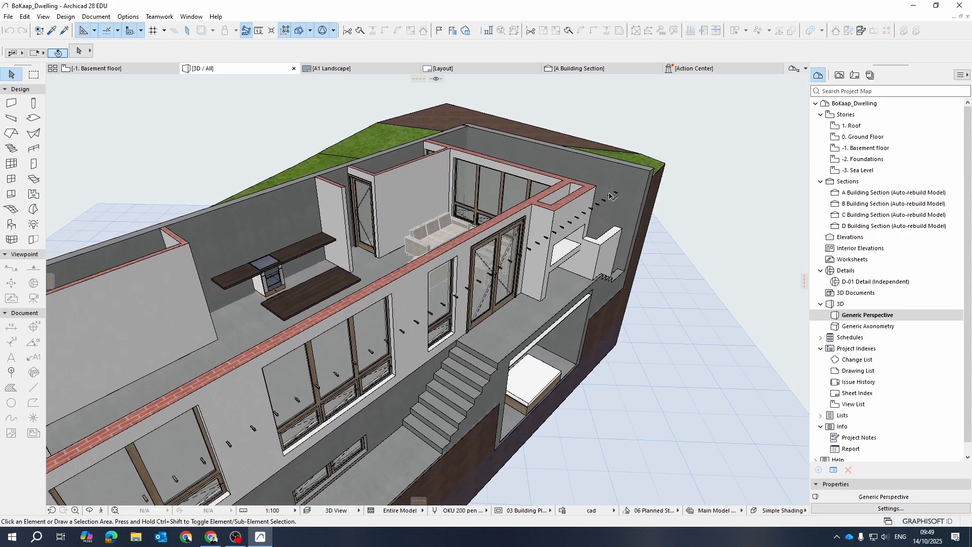
shift+middle_drag(631, 319, 518, 363)
scroll(385, 280, down, 3)
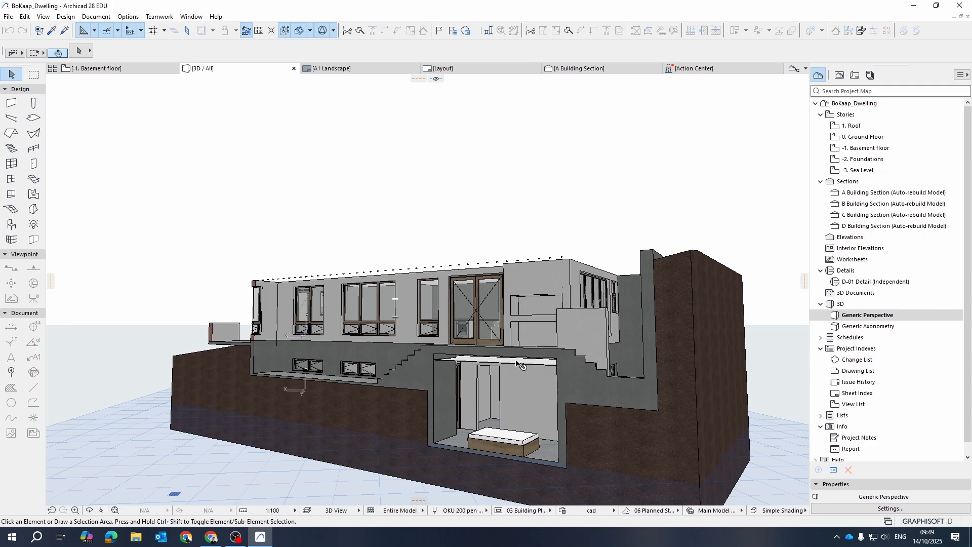
Step: Examine the cut-open basement bedroom in 3D, including its ceiling slab, the surrounding walls and the outdoor stair beside it
mouse_move(517, 363)
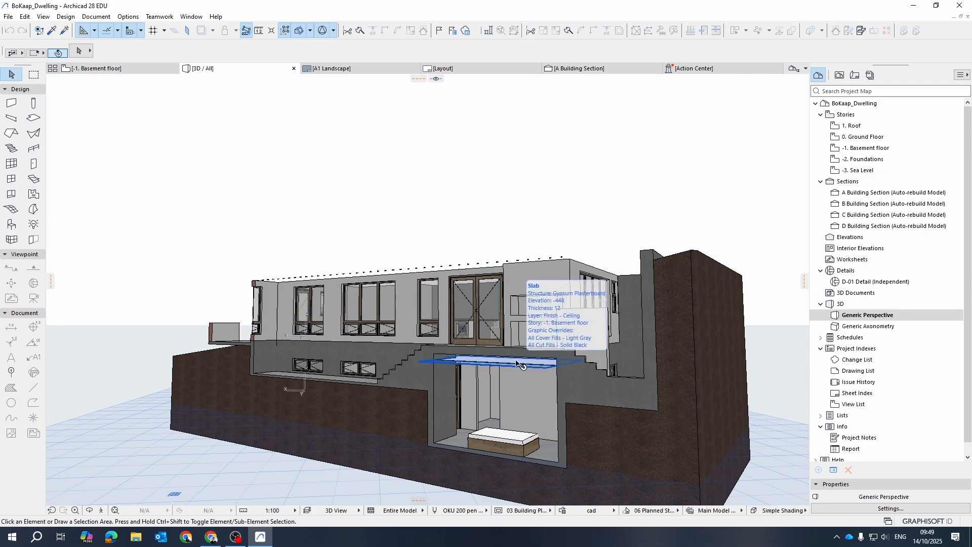
scroll(522, 361, up, 8)
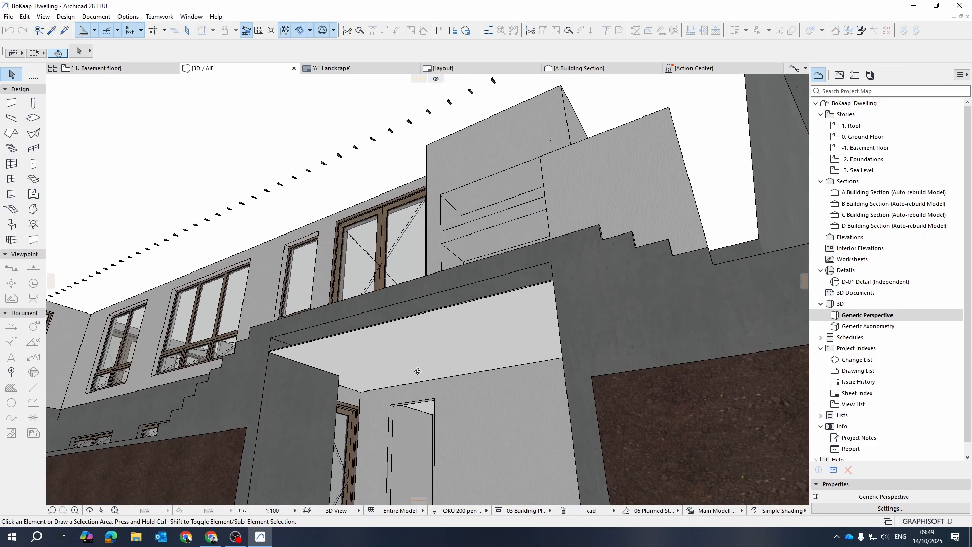
shift+middle_drag(343, 375, 511, 428)
scroll(455, 405, down, 3)
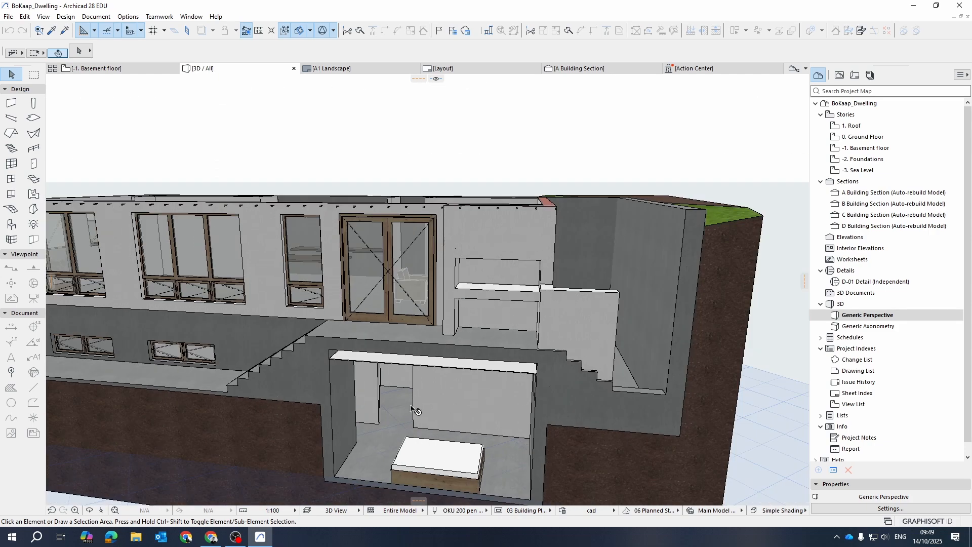
shift+middle_drag(416, 409, 294, 415)
scroll(294, 414, down, 3)
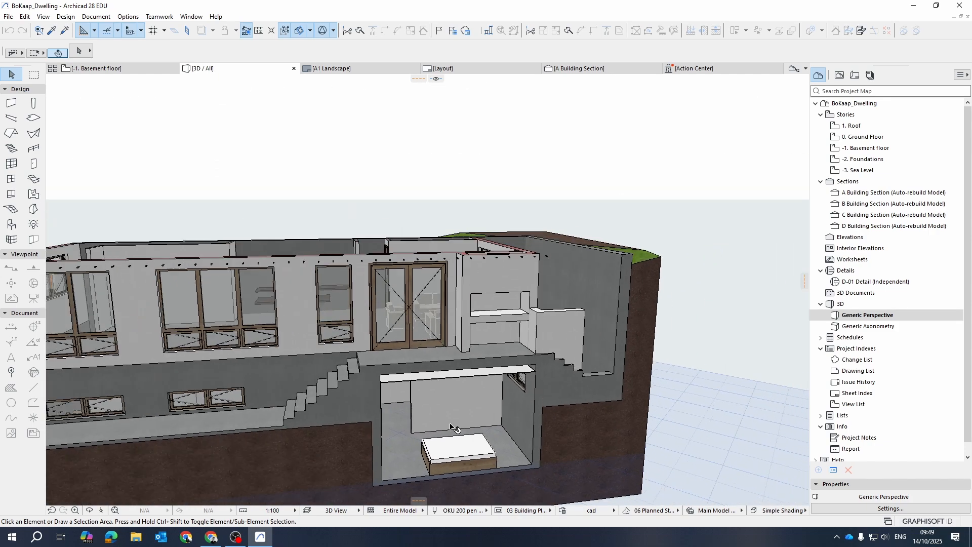
middle_drag(383, 428, 474, 431)
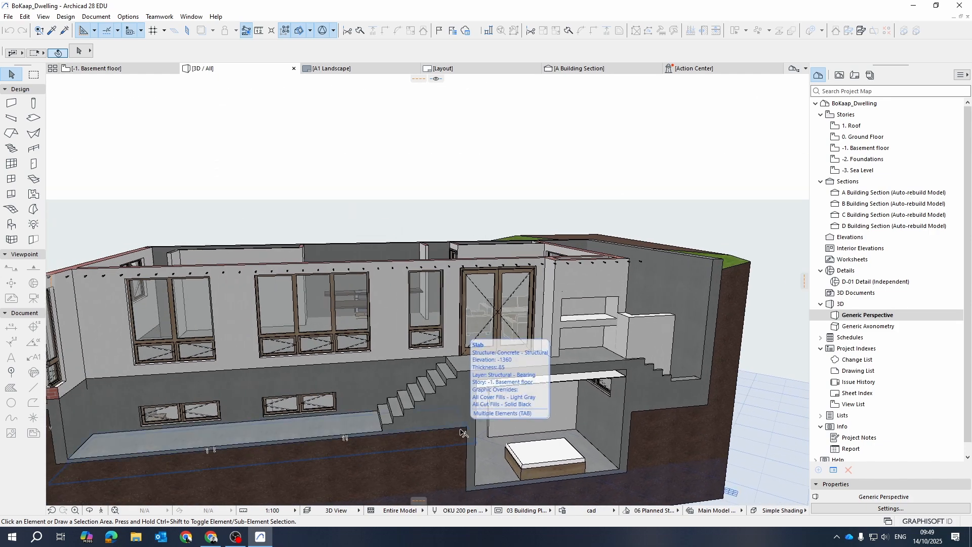
scroll(464, 433, down, 4)
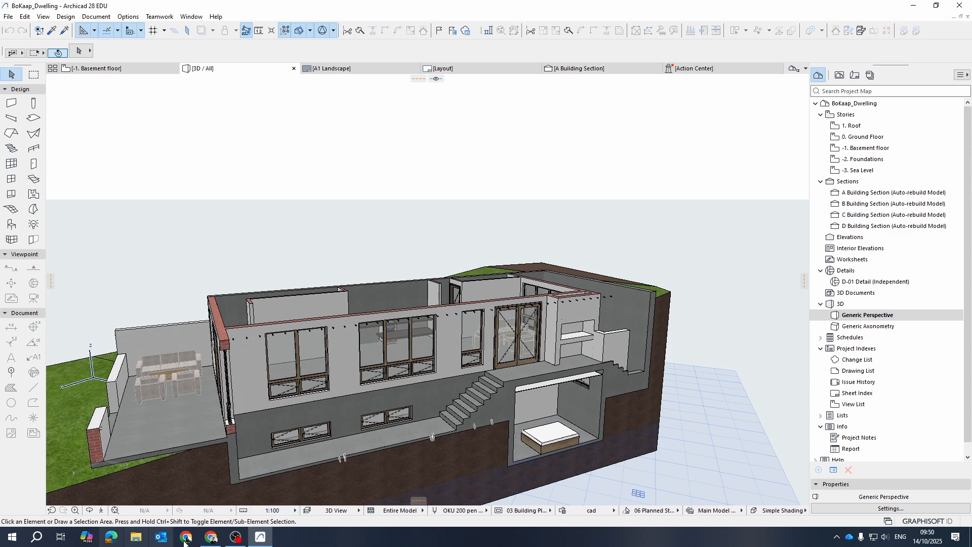
Step: Switch to the Edge browser, open Microsoft Teams from the Microsoft Office home page and close the Copilot chat page
click(110, 538)
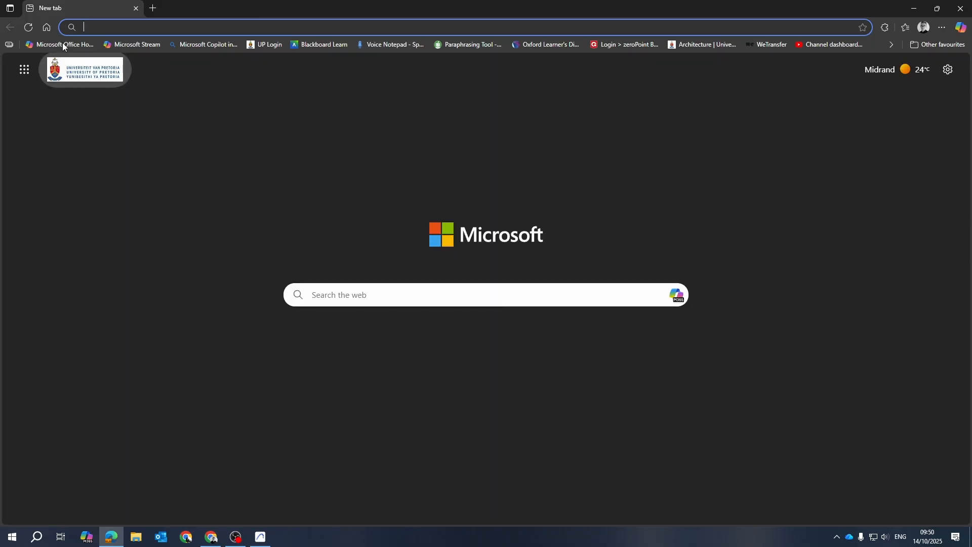
click(64, 45)
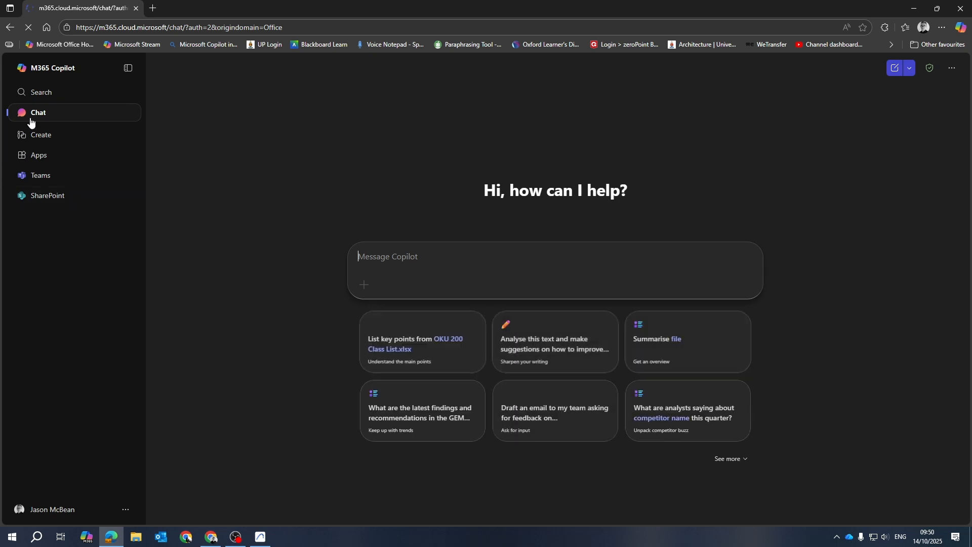
click(34, 213)
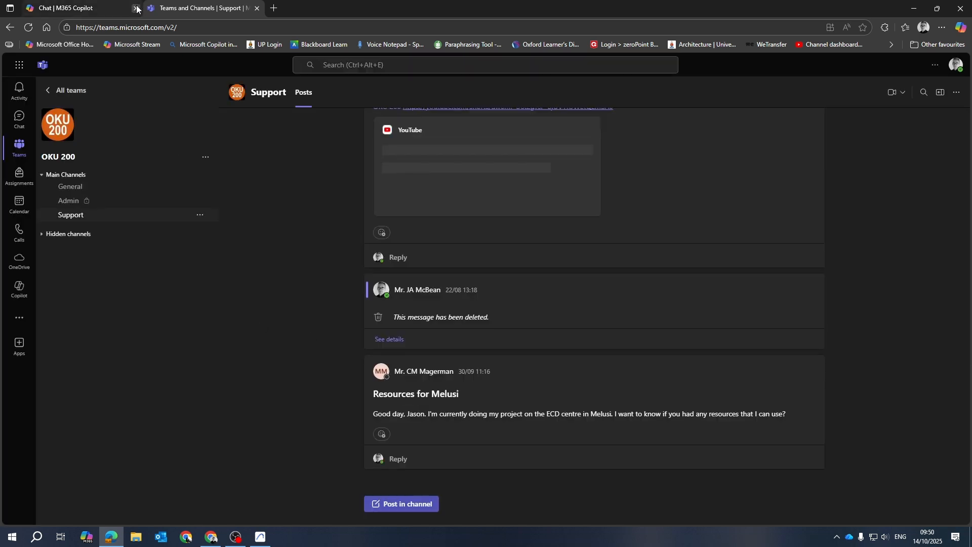
click(136, 9)
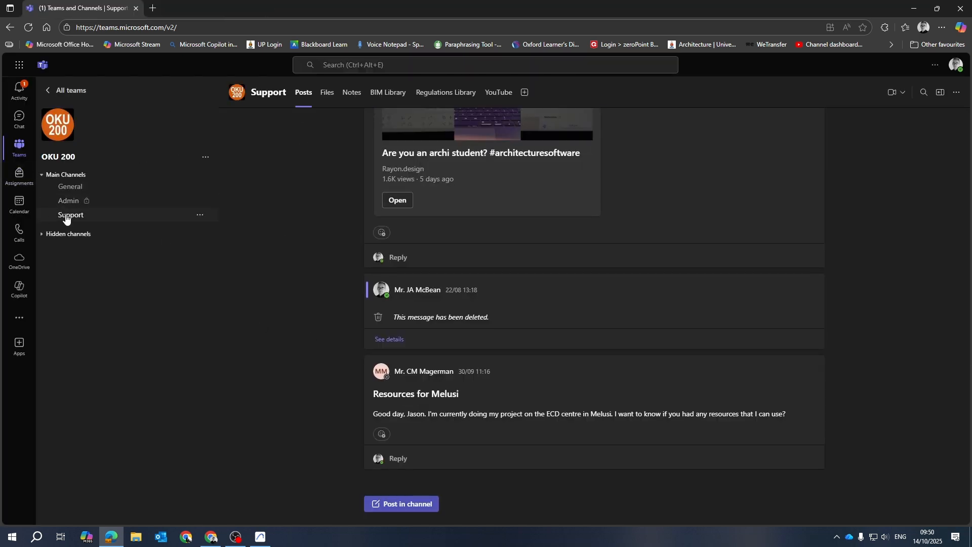
Step: Open the BIM Library in the Support channel of the OKU 200 team, reloading it until its folders are listed
click(389, 94)
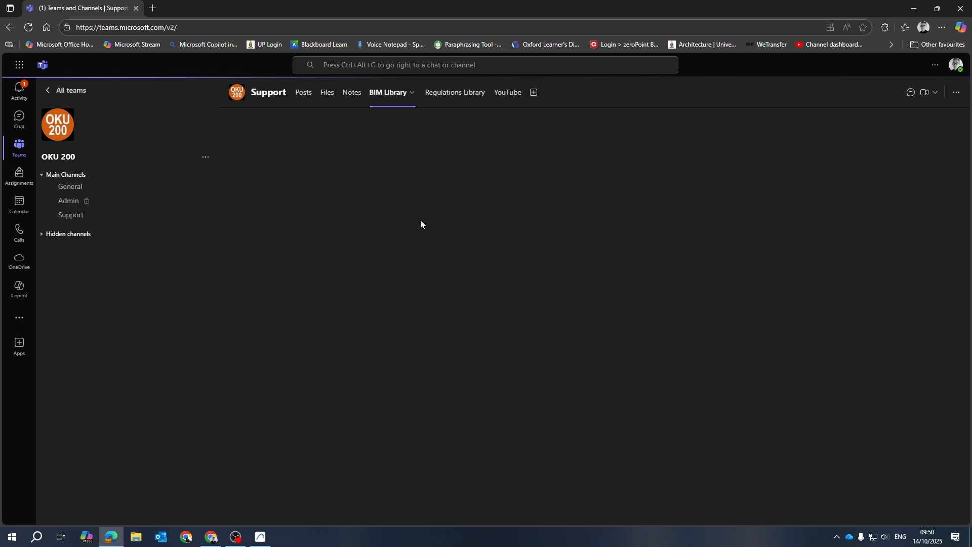
click(394, 96)
click(522, 192)
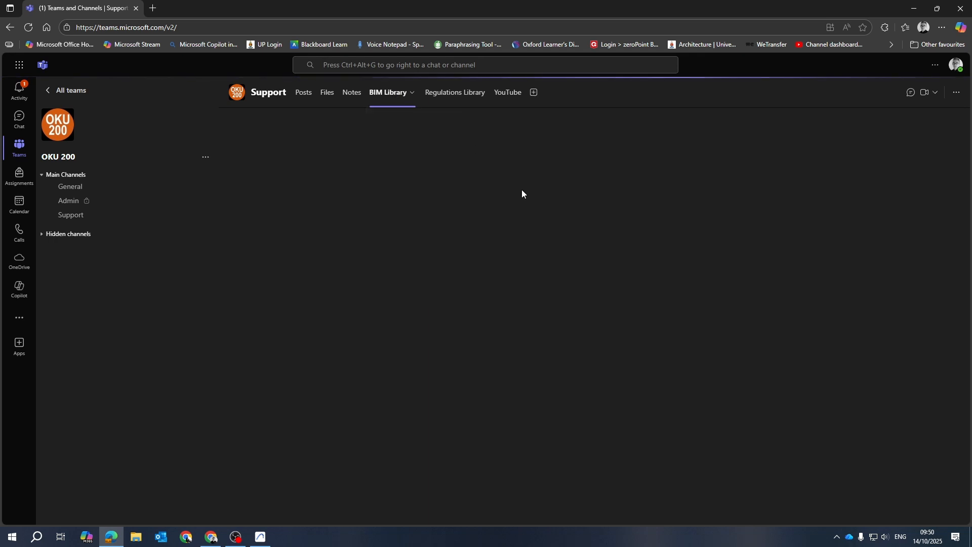
click(37, 538)
click(566, 363)
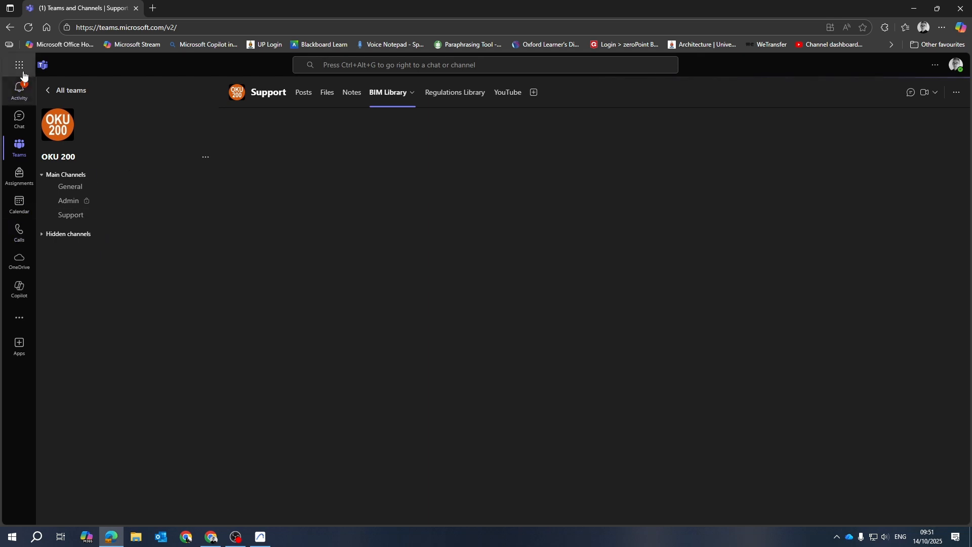
click(349, 93)
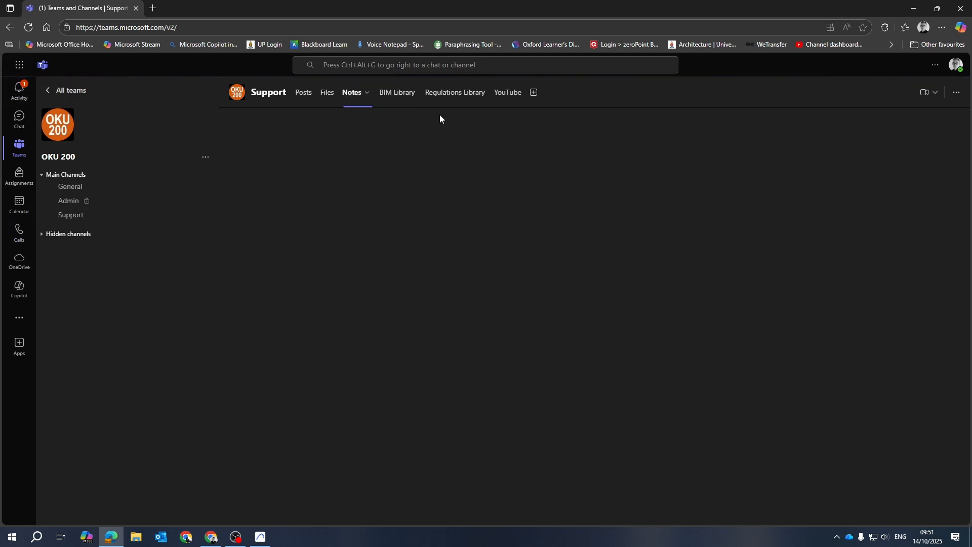
click(393, 94)
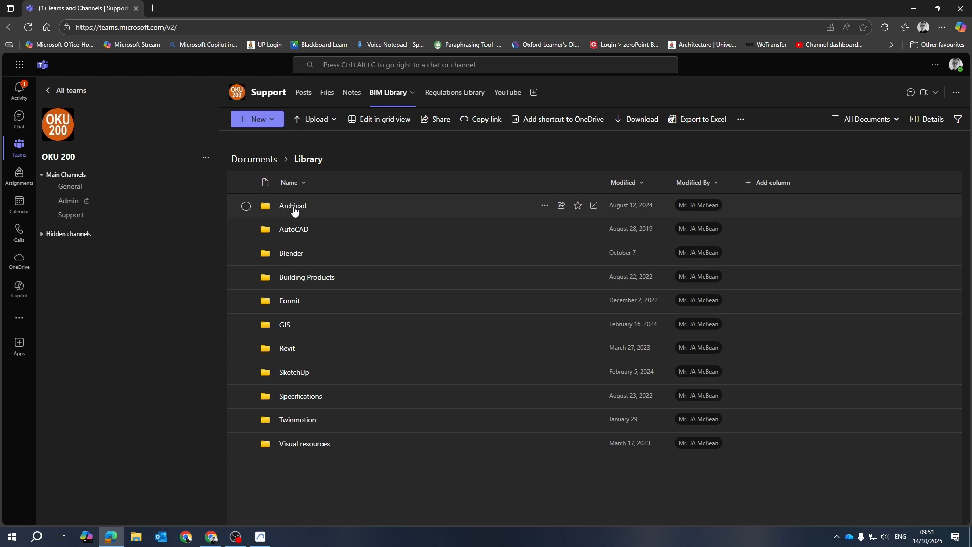
Step: Browse the library's Archicad folder to the Bo Kaap project folder that holds the BoKaap_Dwelling files
click(295, 207)
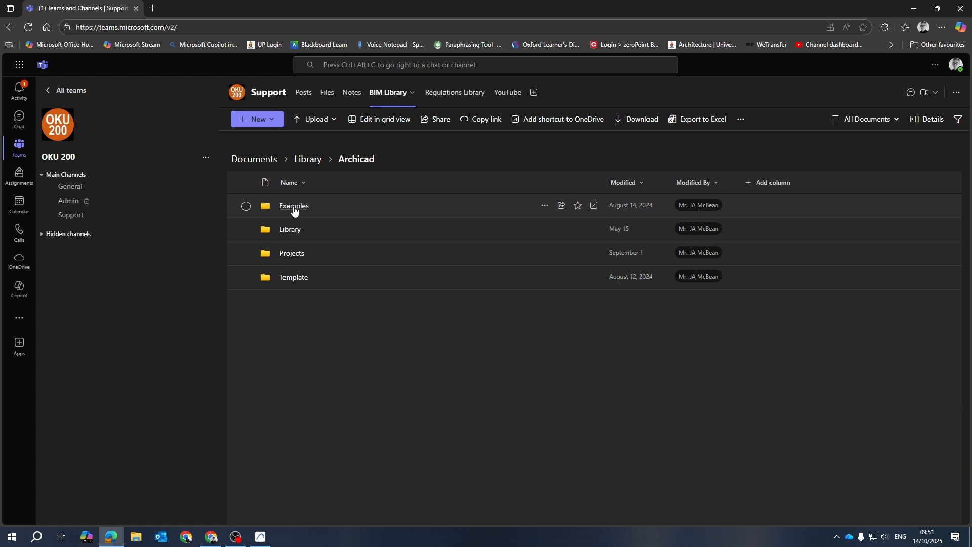
click(293, 254)
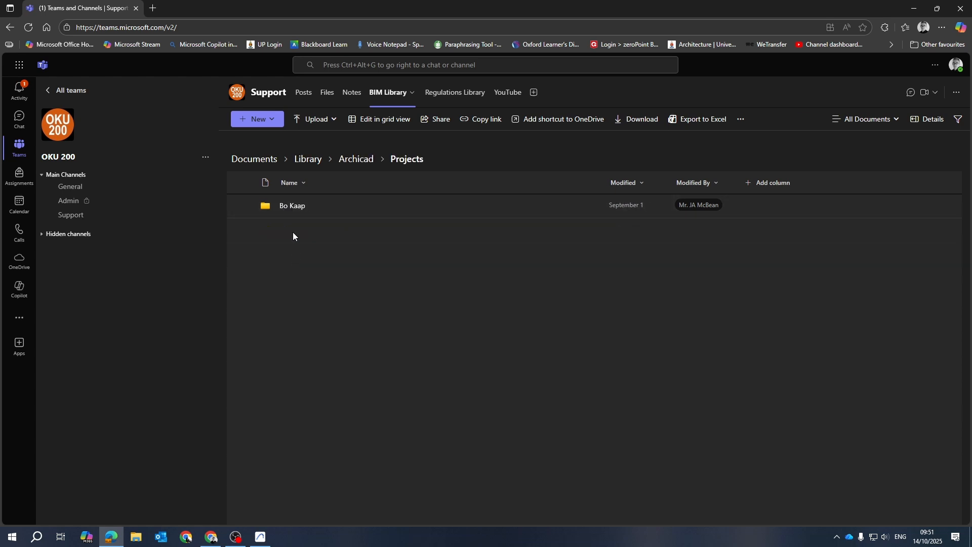
click(293, 207)
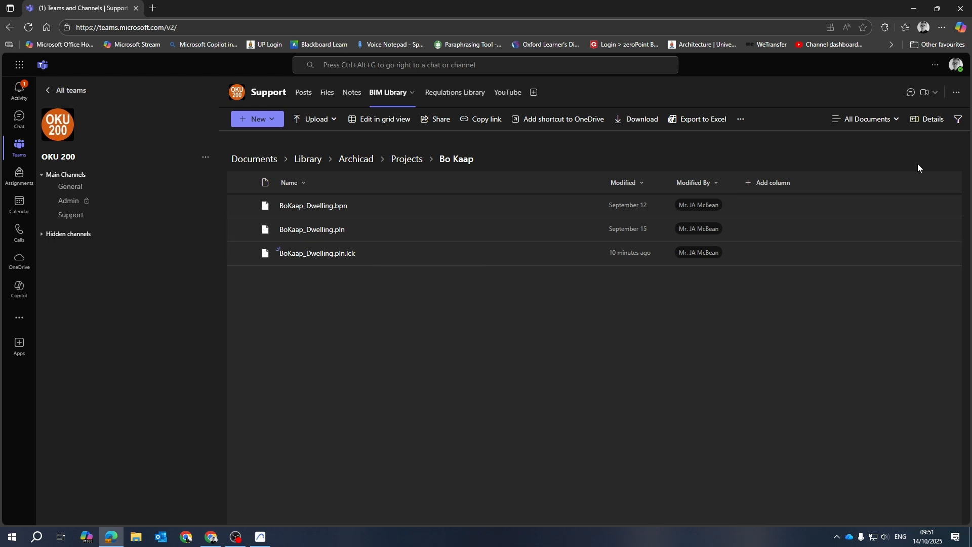
Step: Close the browser to return to Archicad and view the whole dwelling with its sloping site in 3D
click(962, 9)
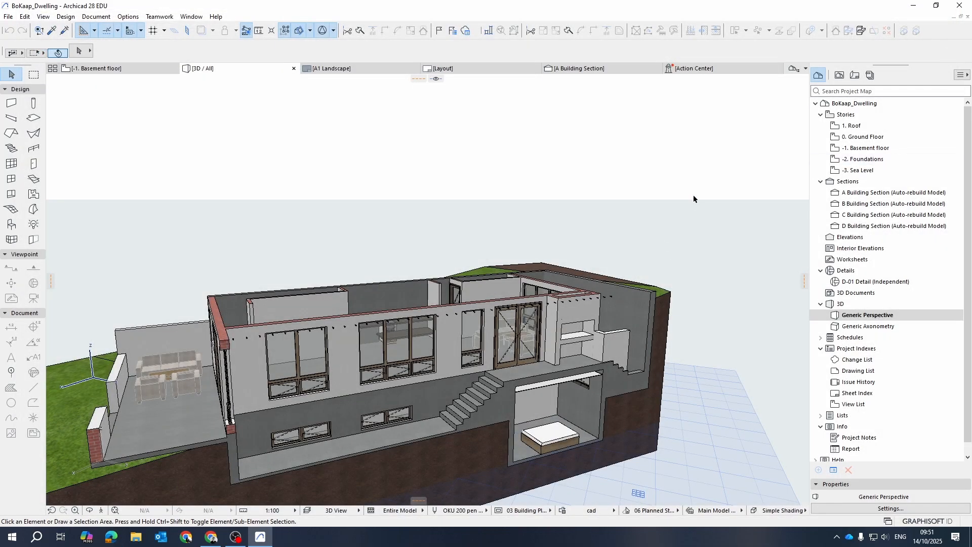
drag(676, 177, 609, 151)
scroll(640, 197, down, 3)
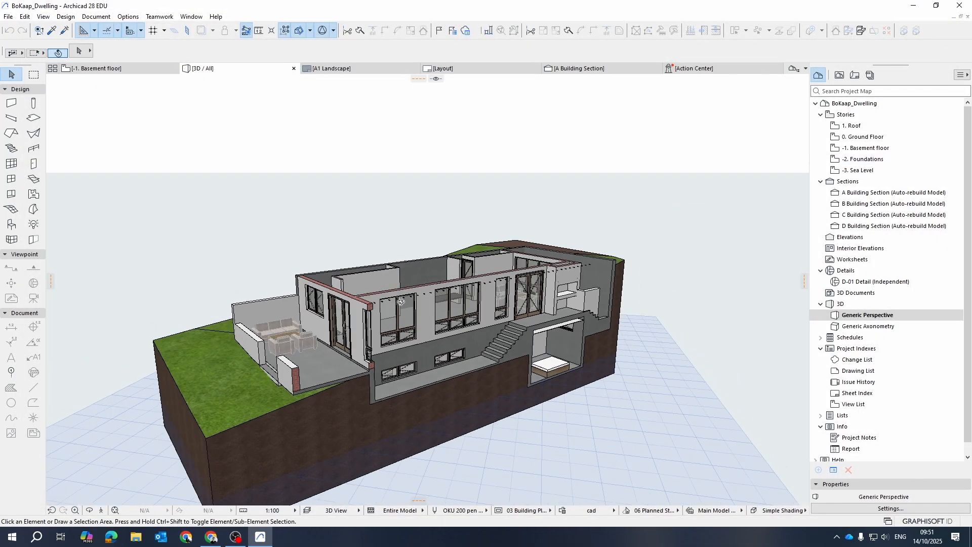